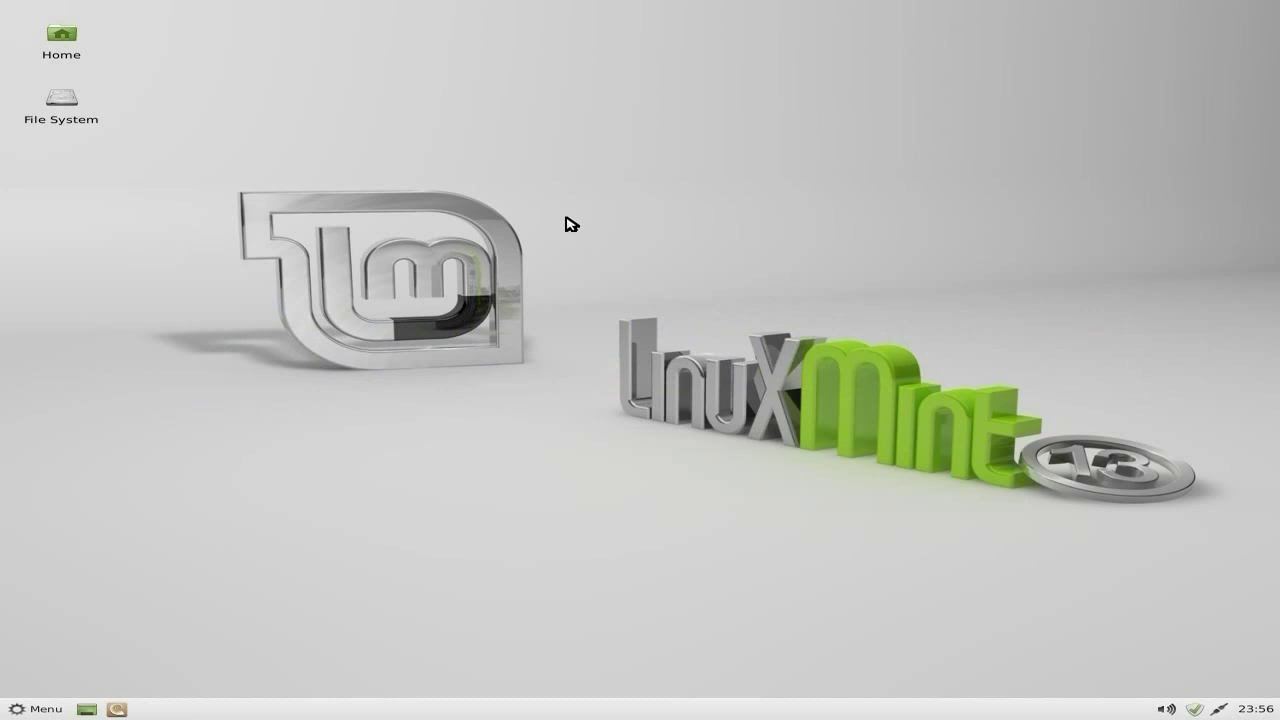
- View the Xfce panel's About information and close it
click(45, 710)
click(571, 691)
right_click(607, 708)
mouse_move(608, 706)
click(760, 713)
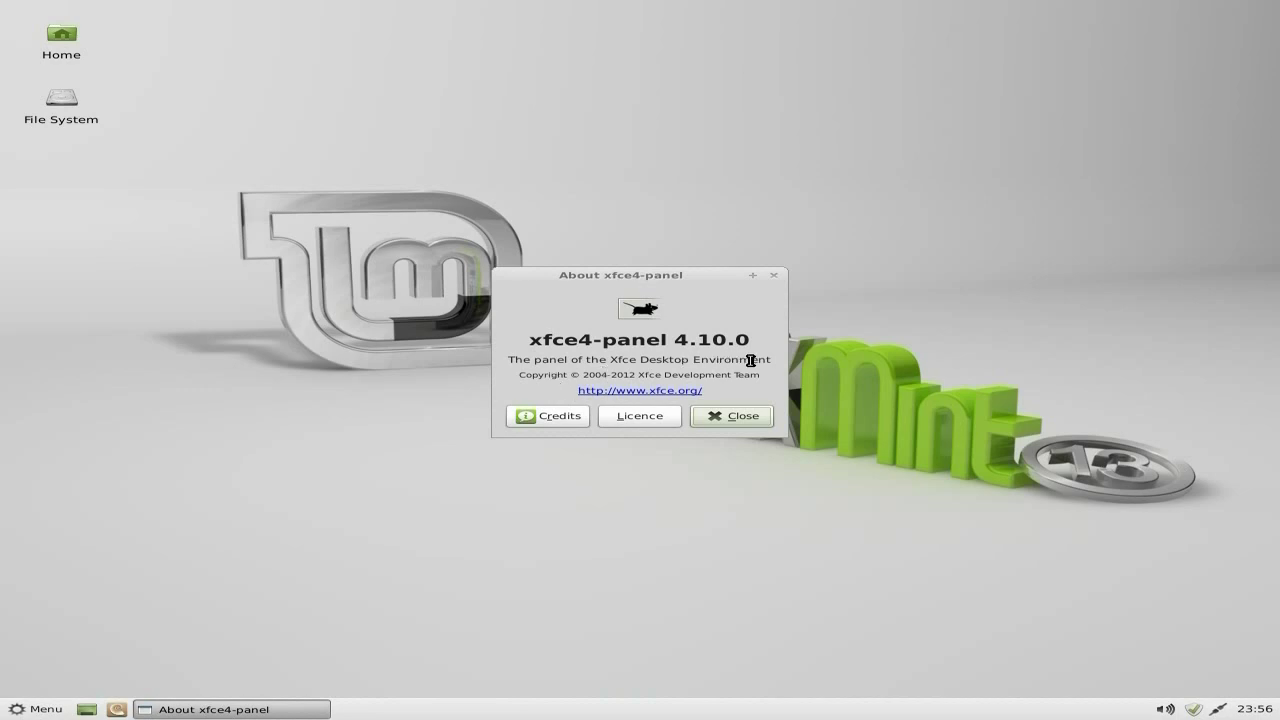
click(748, 419)
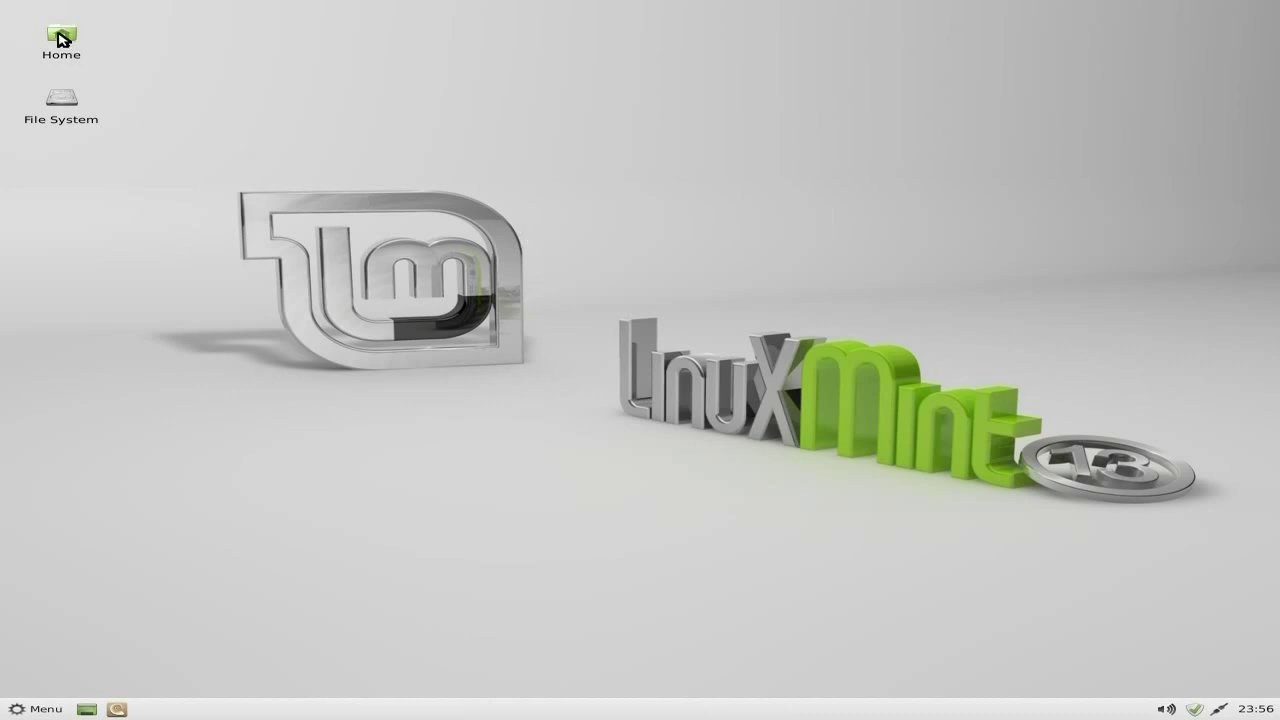
- Open the desktop settings and browse the list of available background images
mouse_move(60, 39)
right_click(577, 130)
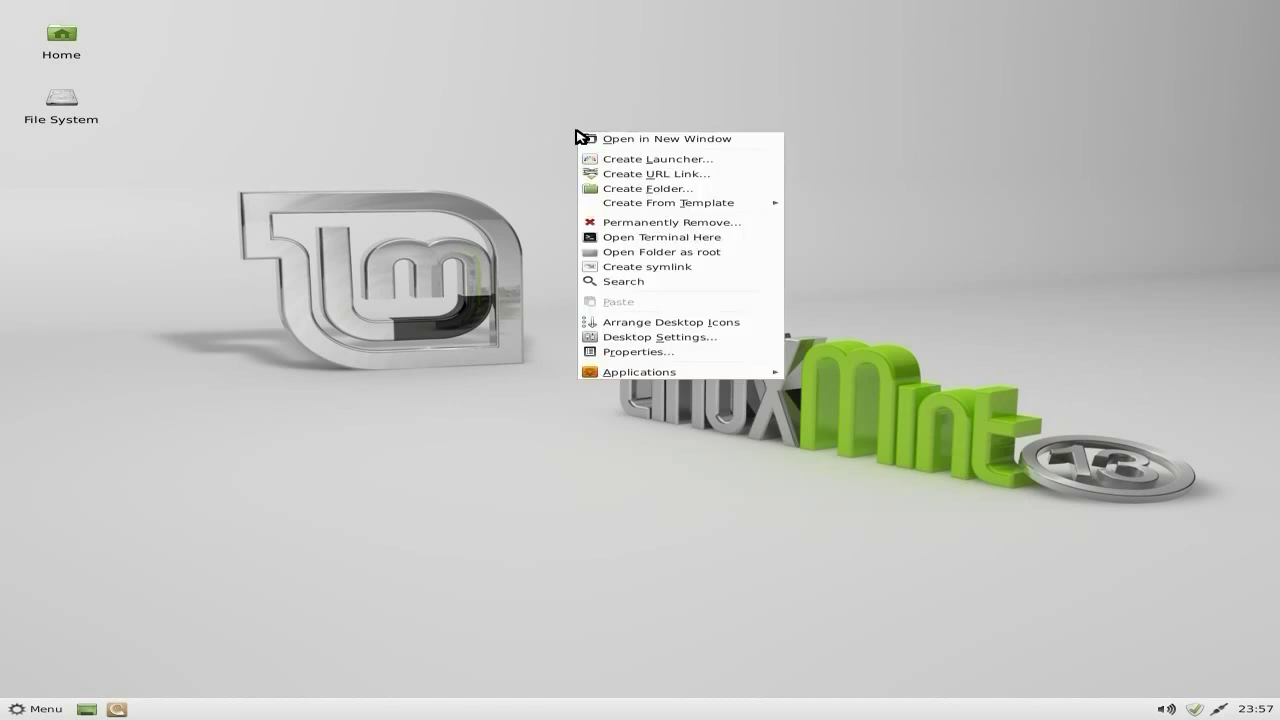
click(636, 339)
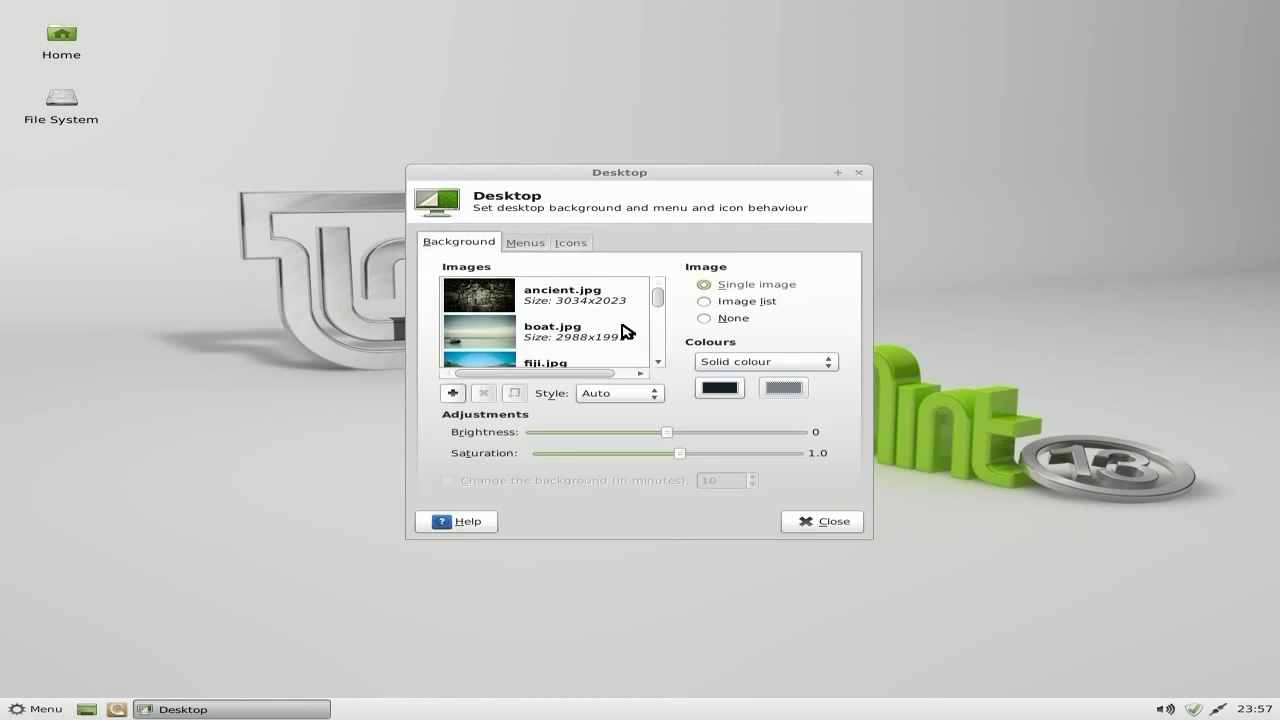
scroll(621, 328, down, 10)
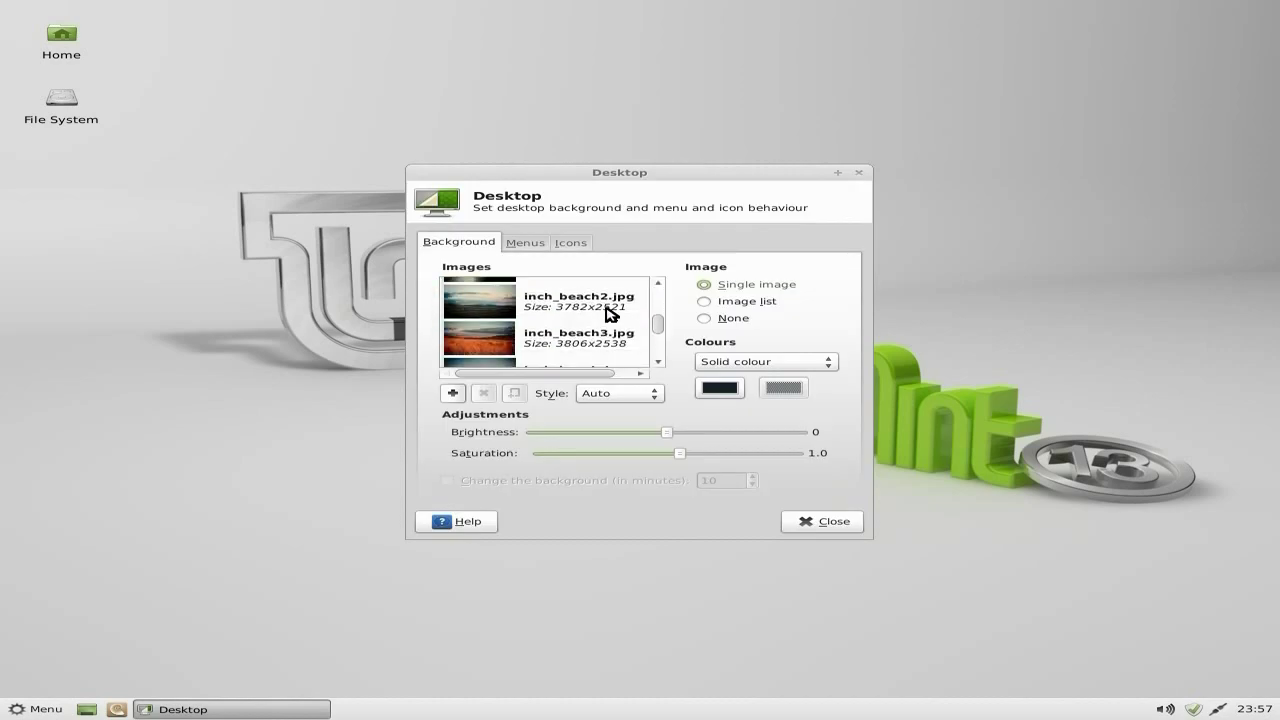
scroll(610, 316, down, 5)
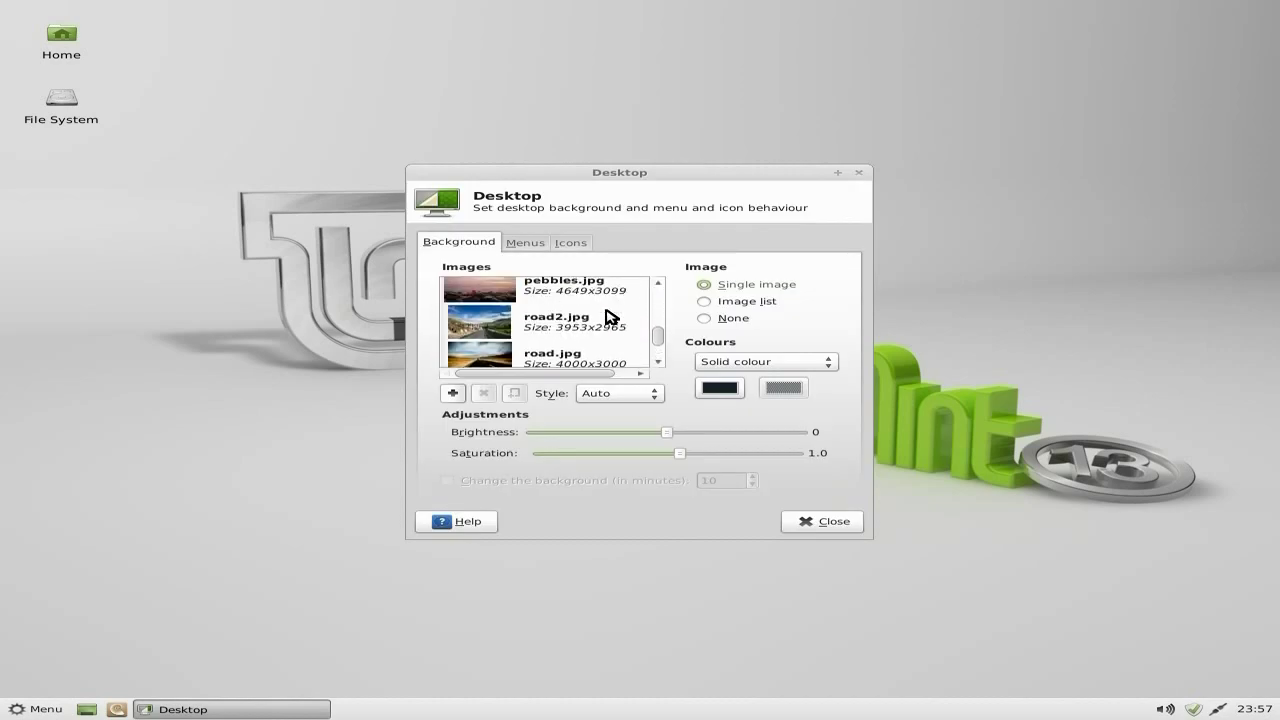
scroll(610, 316, down, 2)
scroll(610, 316, up, 6)
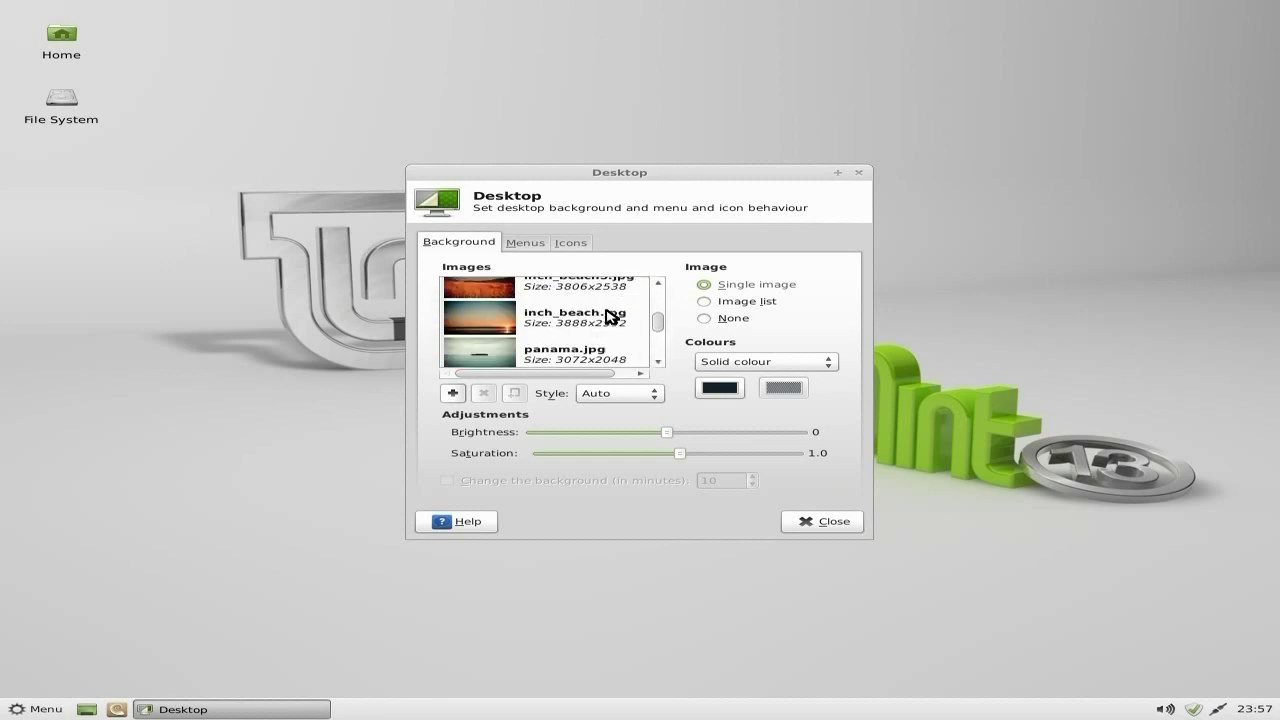
scroll(608, 316, down, 4)
scroll(608, 316, up, 8)
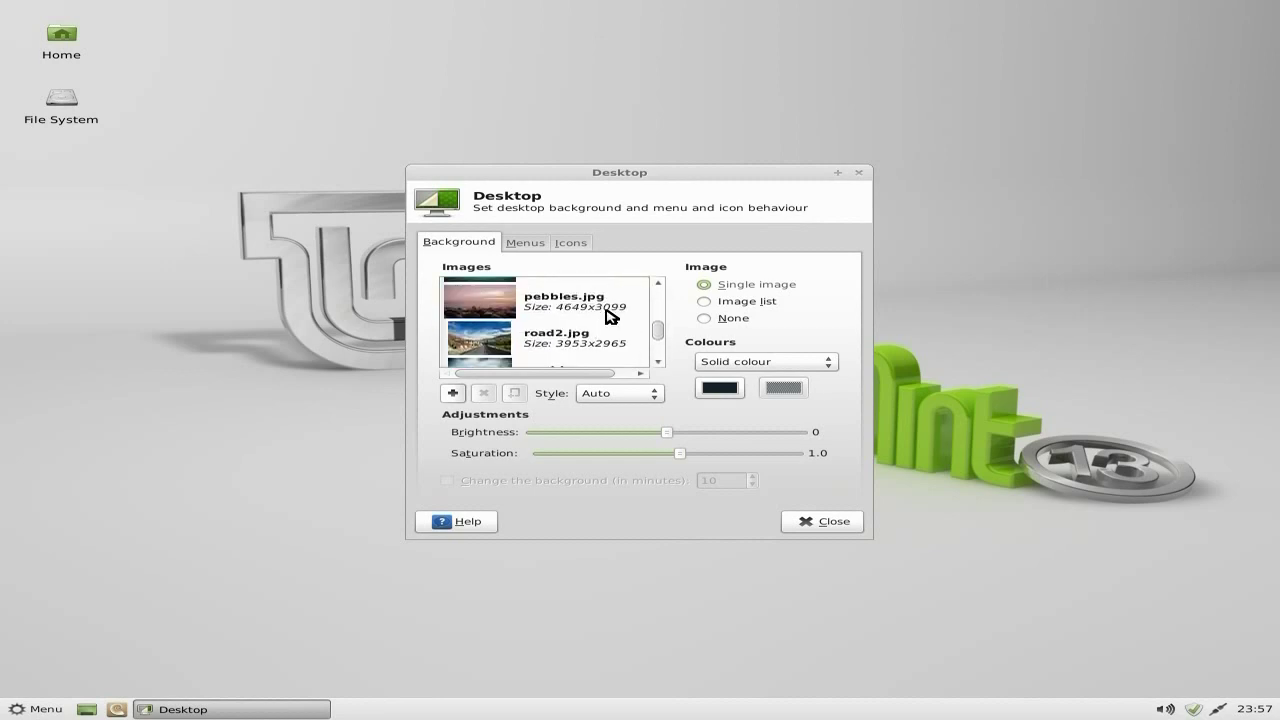
scroll(610, 316, up, 4)
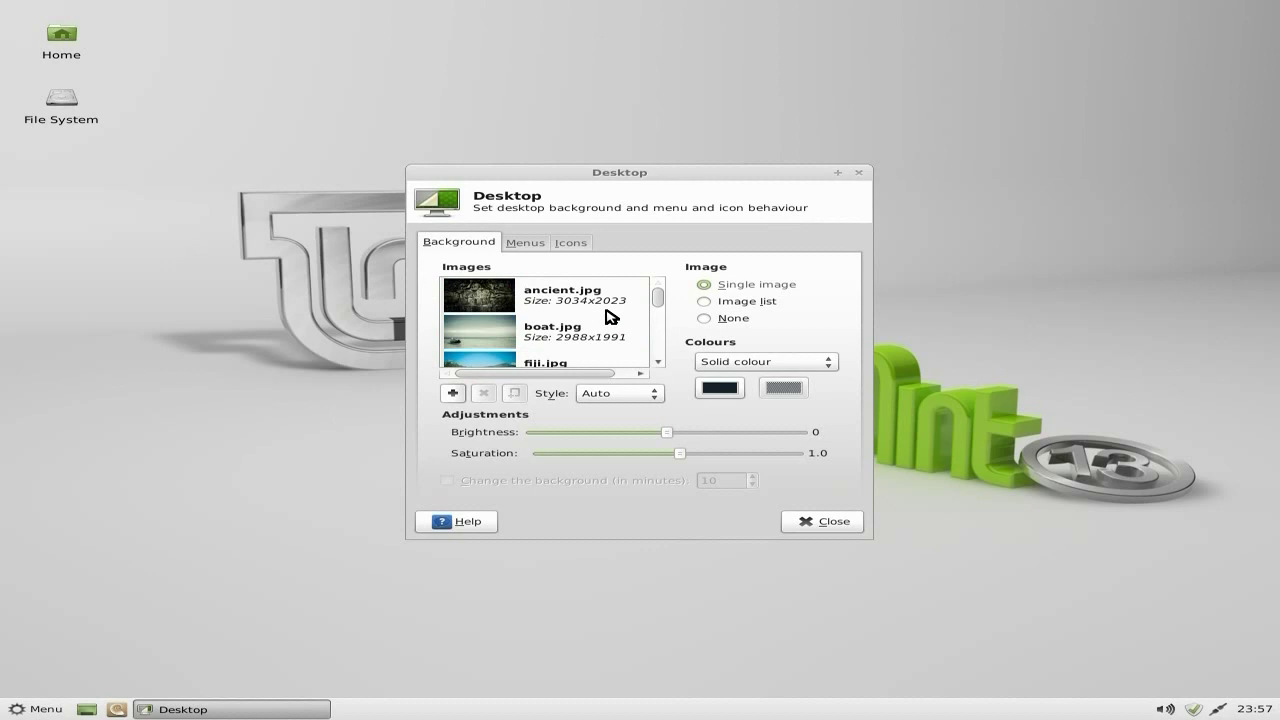
- Try ancient.jpg and valley.jpg as the desktop background
click(484, 300)
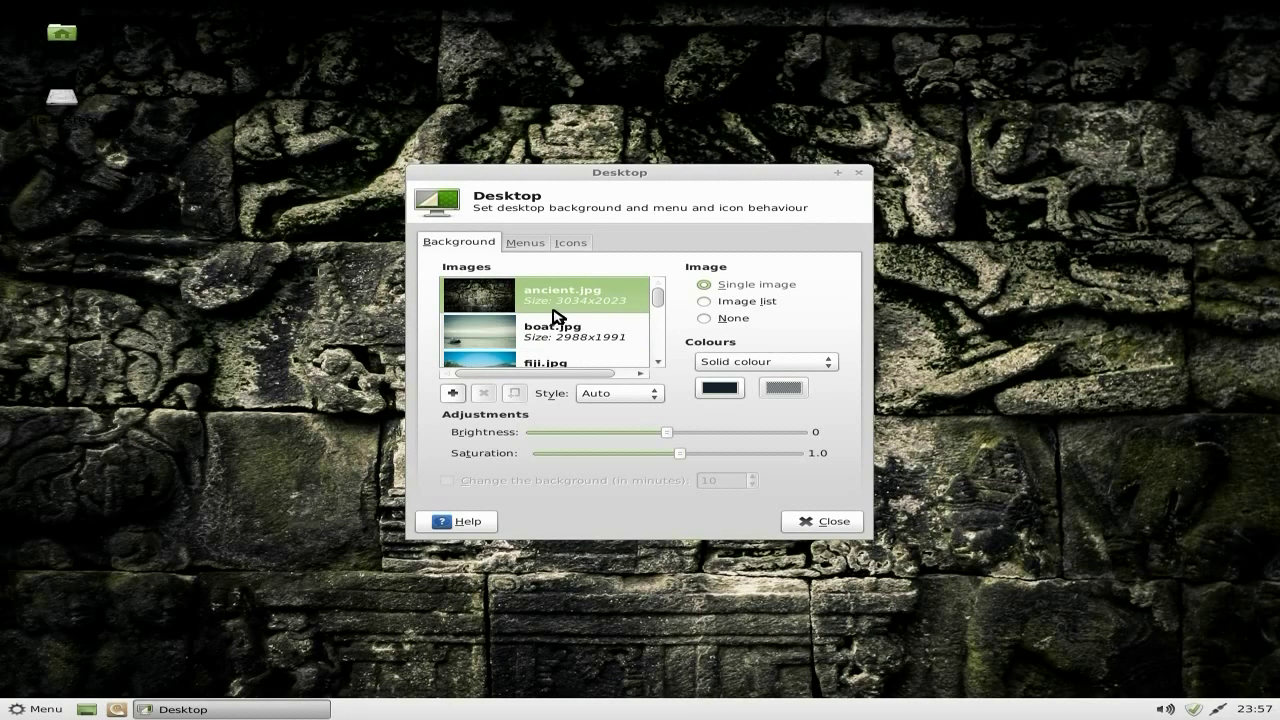
scroll(638, 330, down, 8)
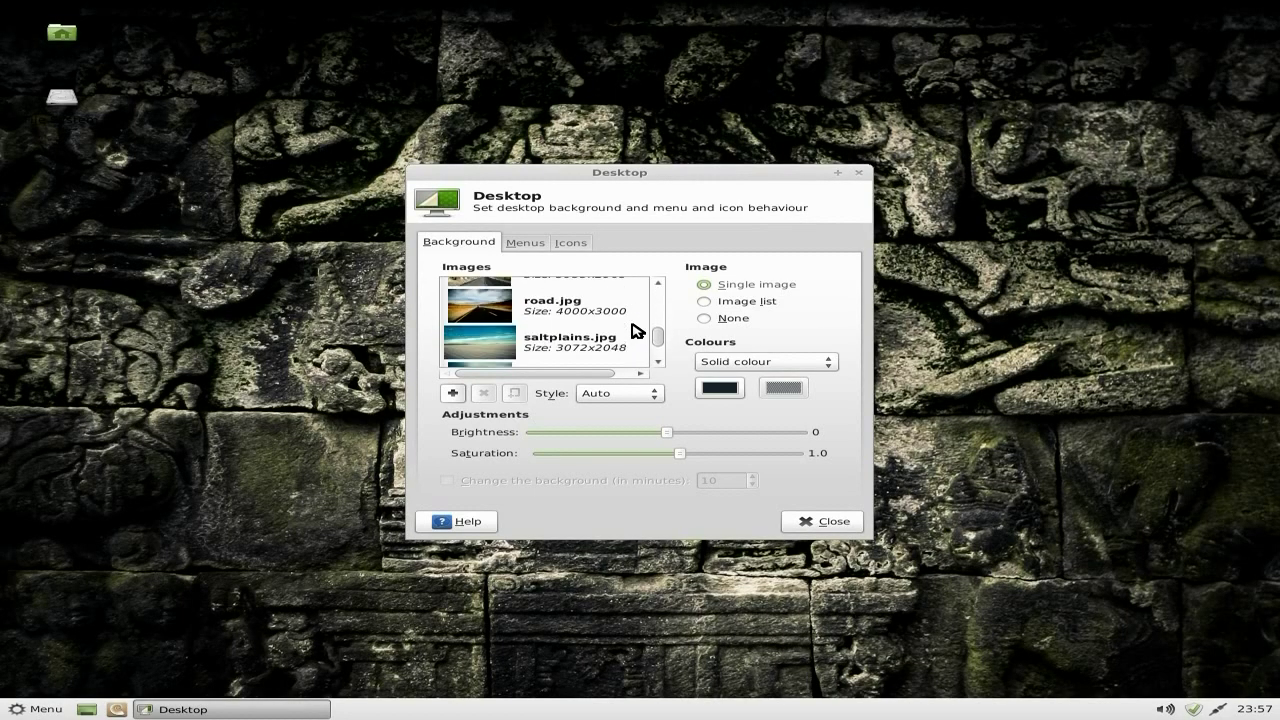
scroll(632, 330, down, 2)
click(473, 352)
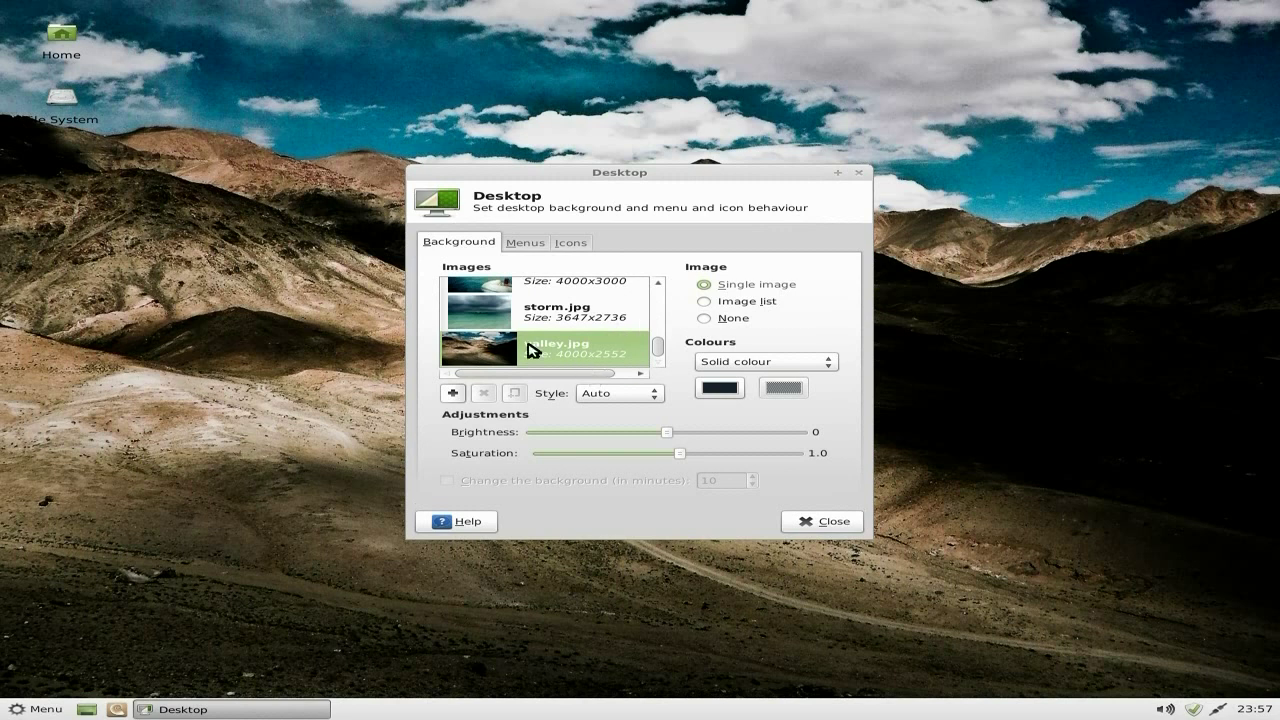
- Preview the Linux Mint 13 wallpaper again and set gelsan_green.png as the desktop background
scroll(571, 338, up, 15)
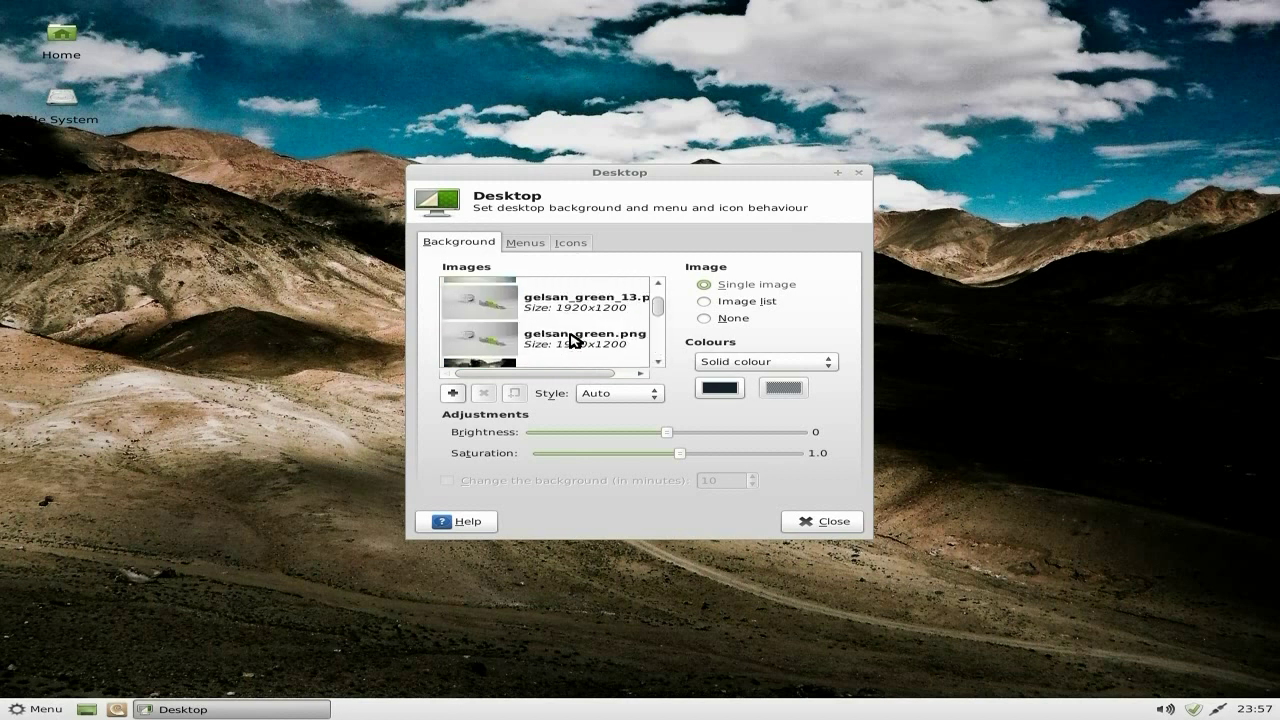
click(500, 310)
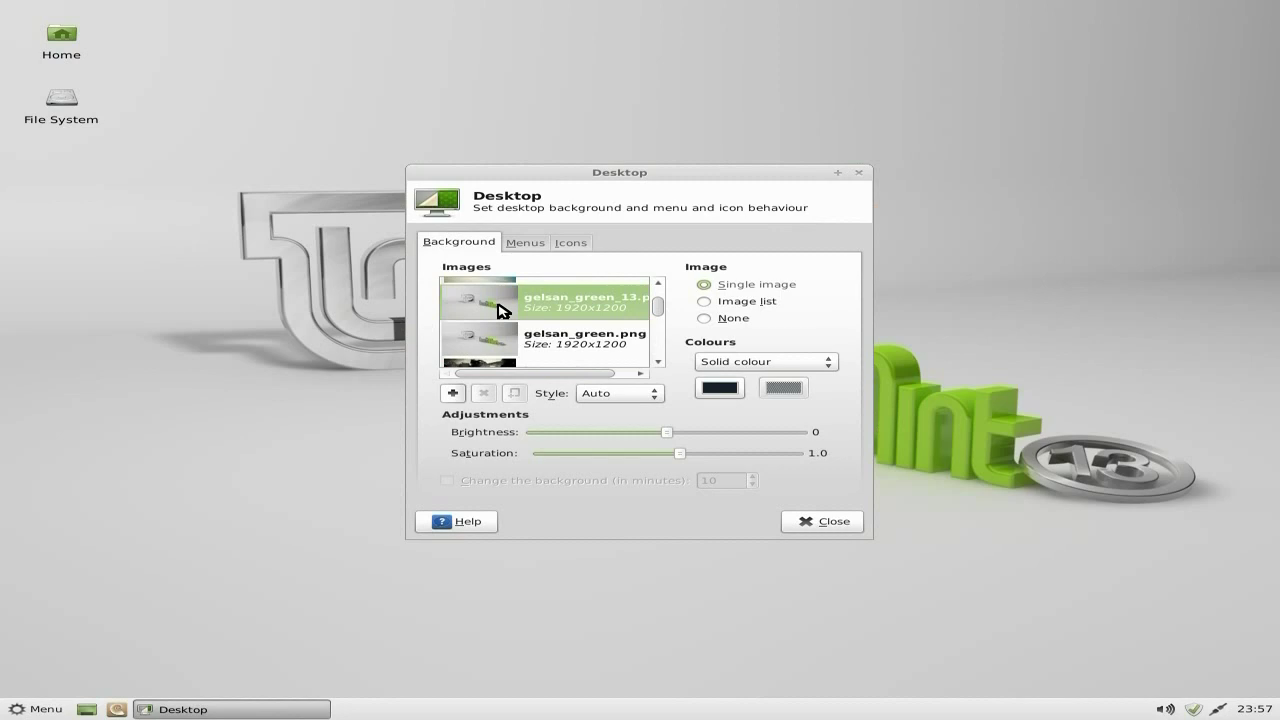
click(483, 341)
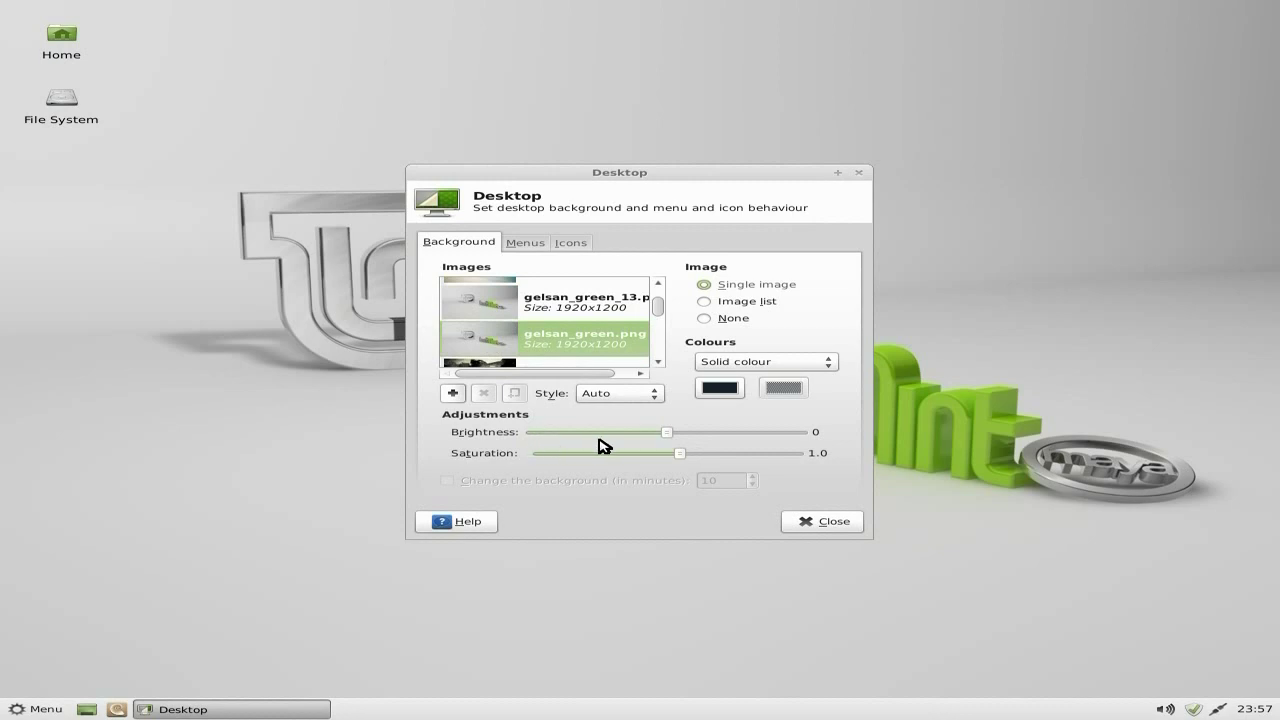
- Review the desktop menu options, enable the Wastebasket default icon on the desktop, and close the desktop settings
click(527, 246)
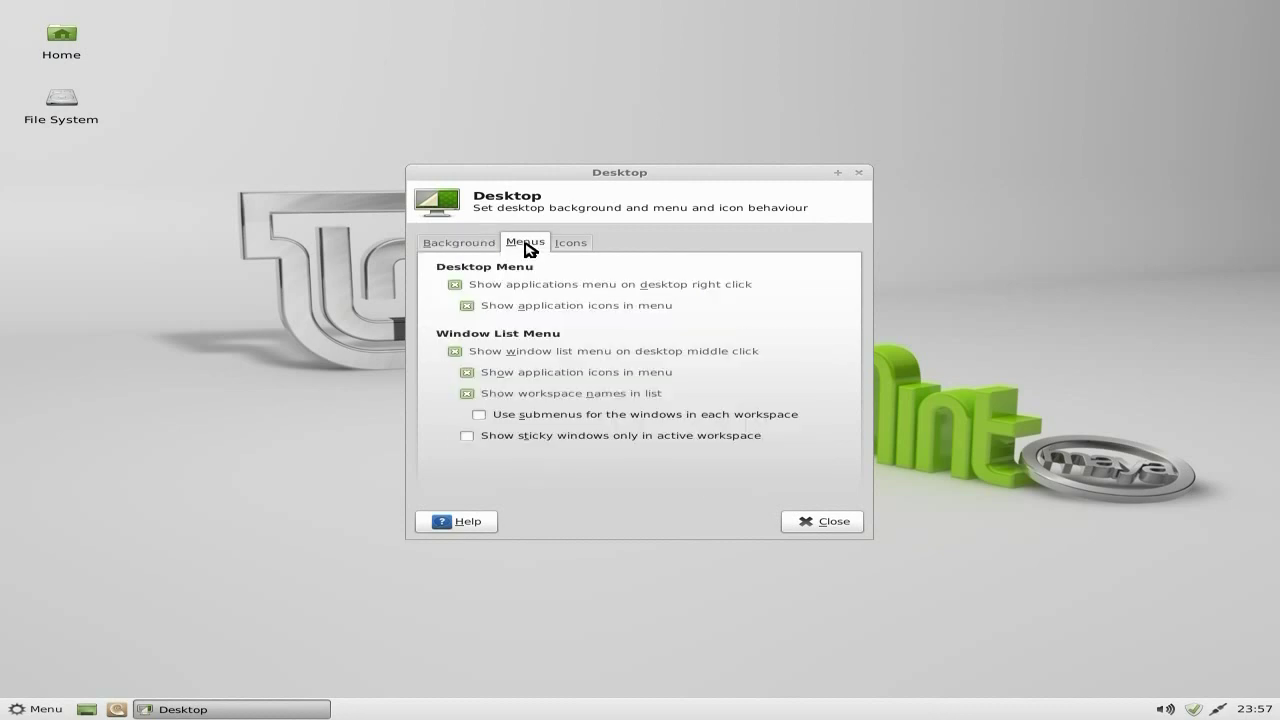
click(574, 246)
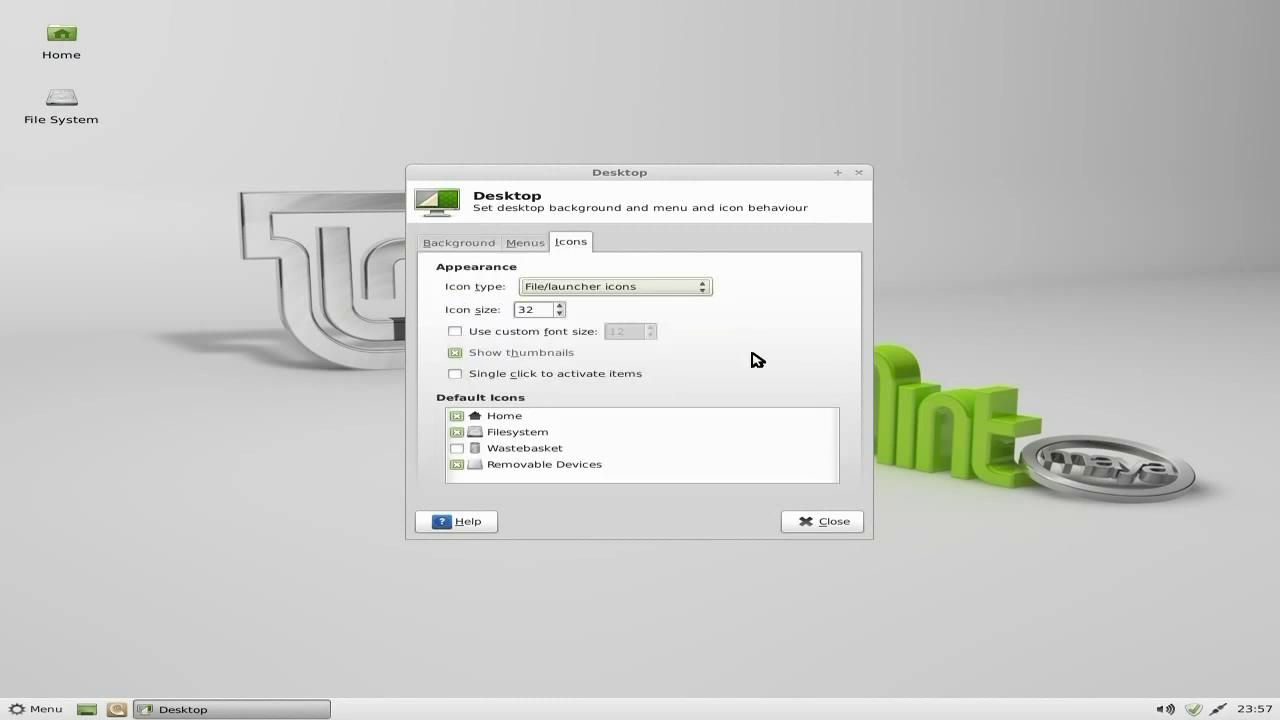
click(456, 449)
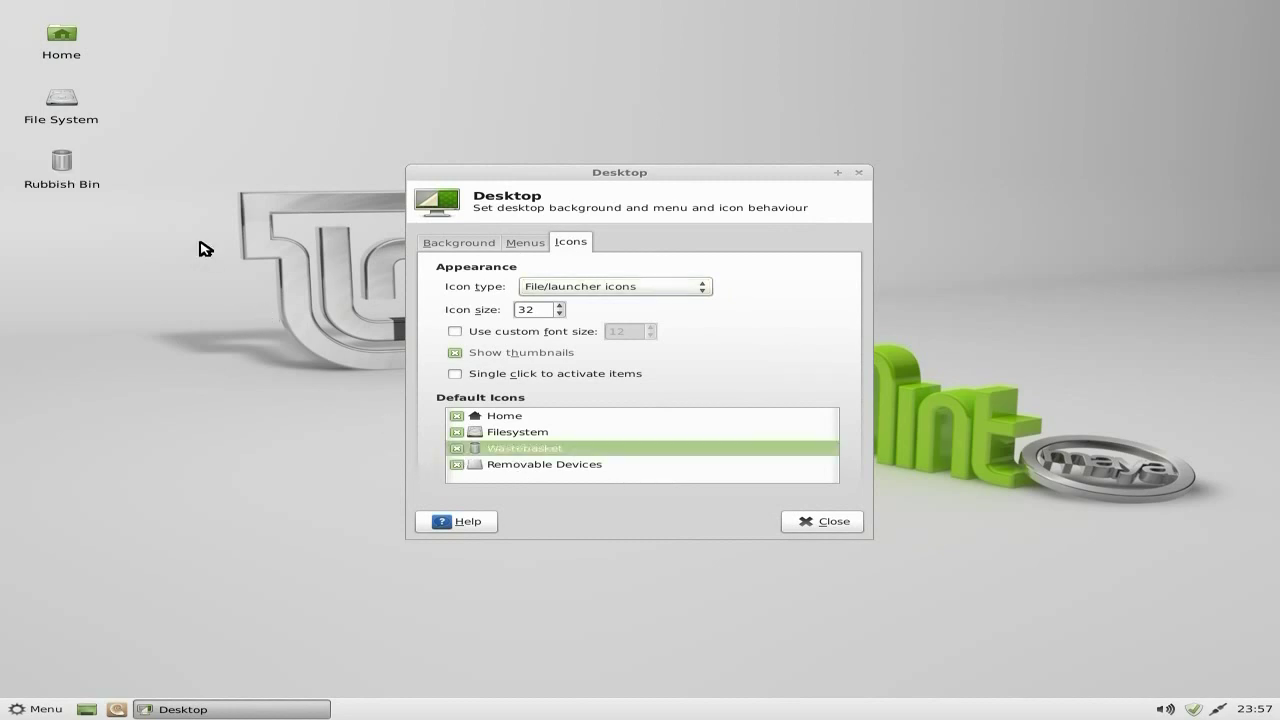
mouse_move(70, 173)
click(818, 523)
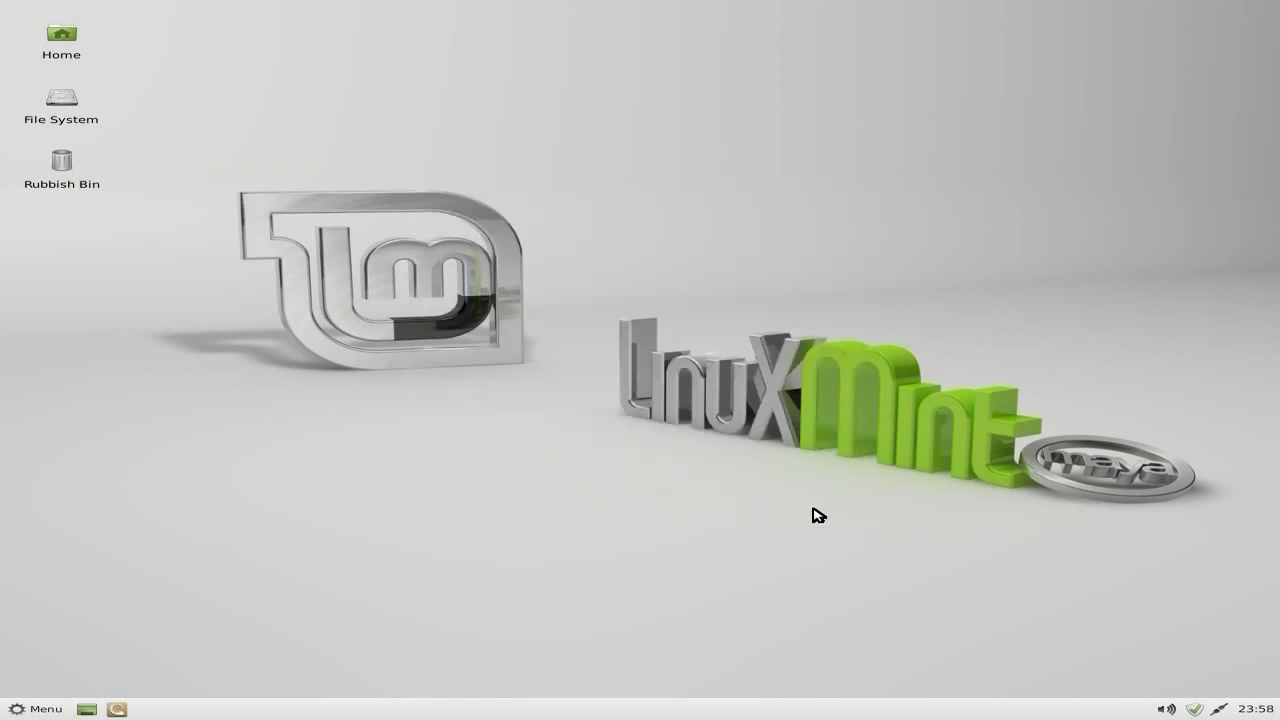
- Open the Settings Manager, look through its Personal, Hardware, System and Other categories, and close it
click(36, 709)
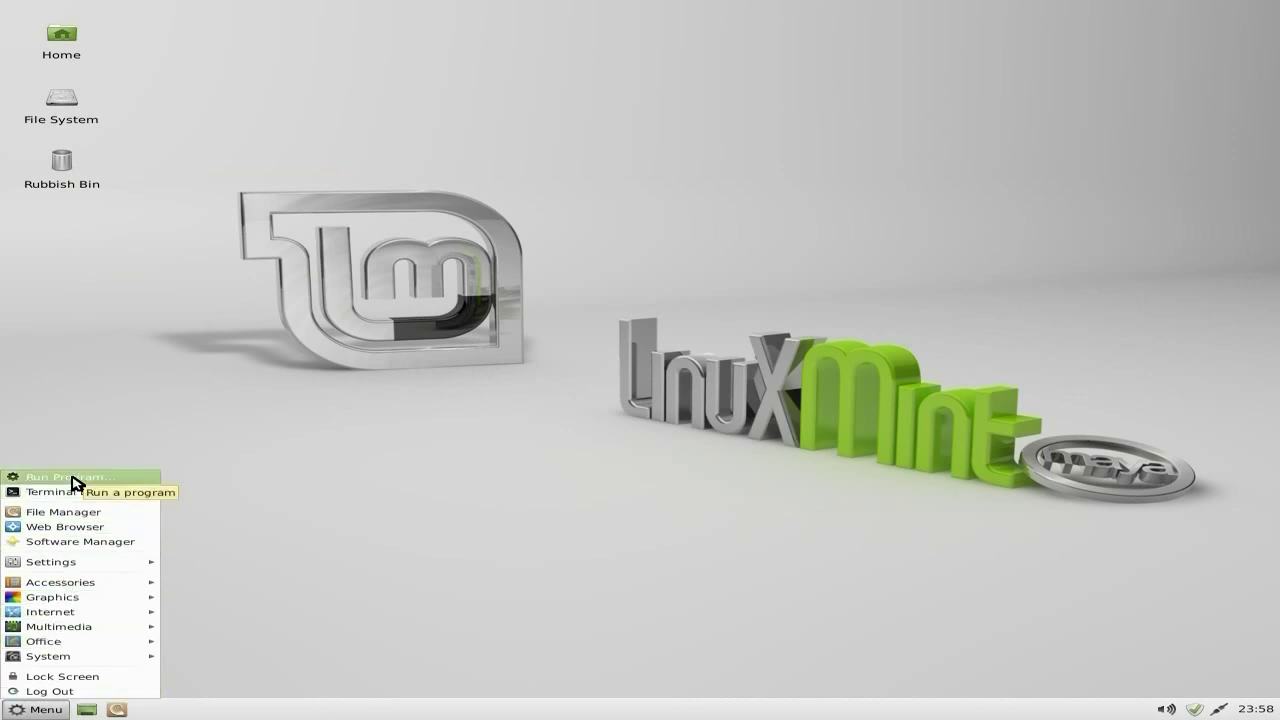
click(75, 547)
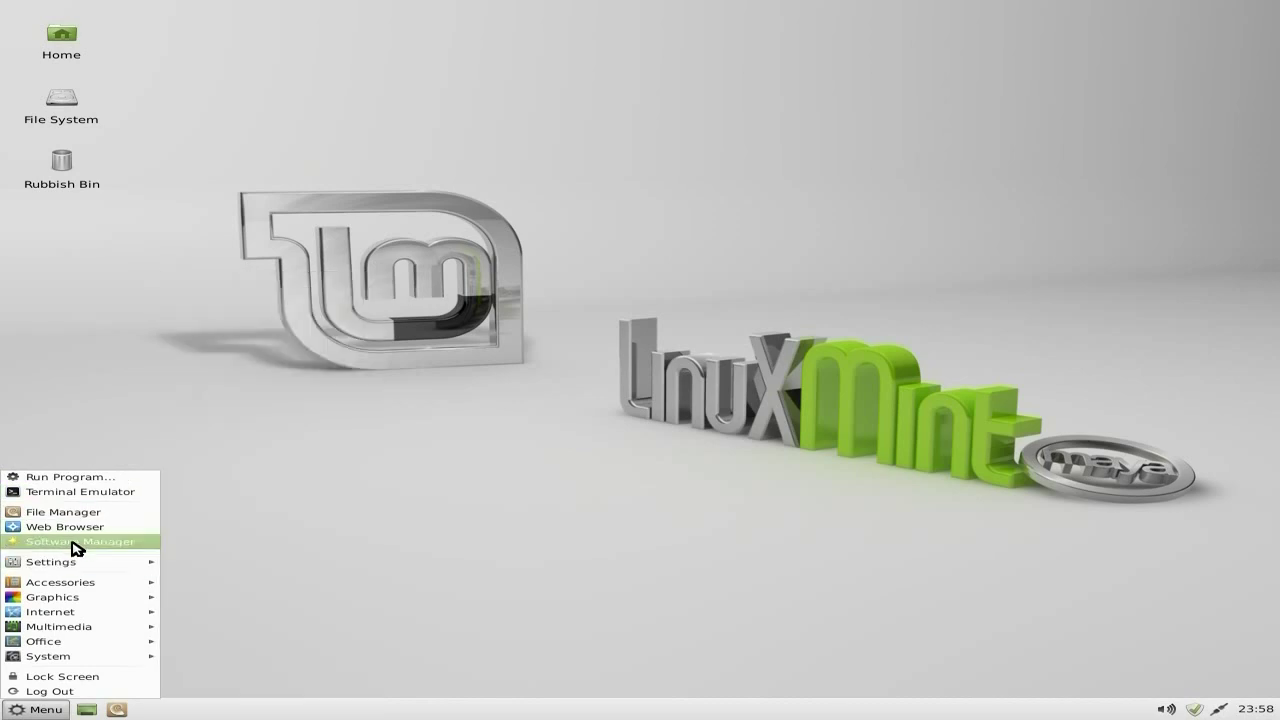
mouse_move(72, 566)
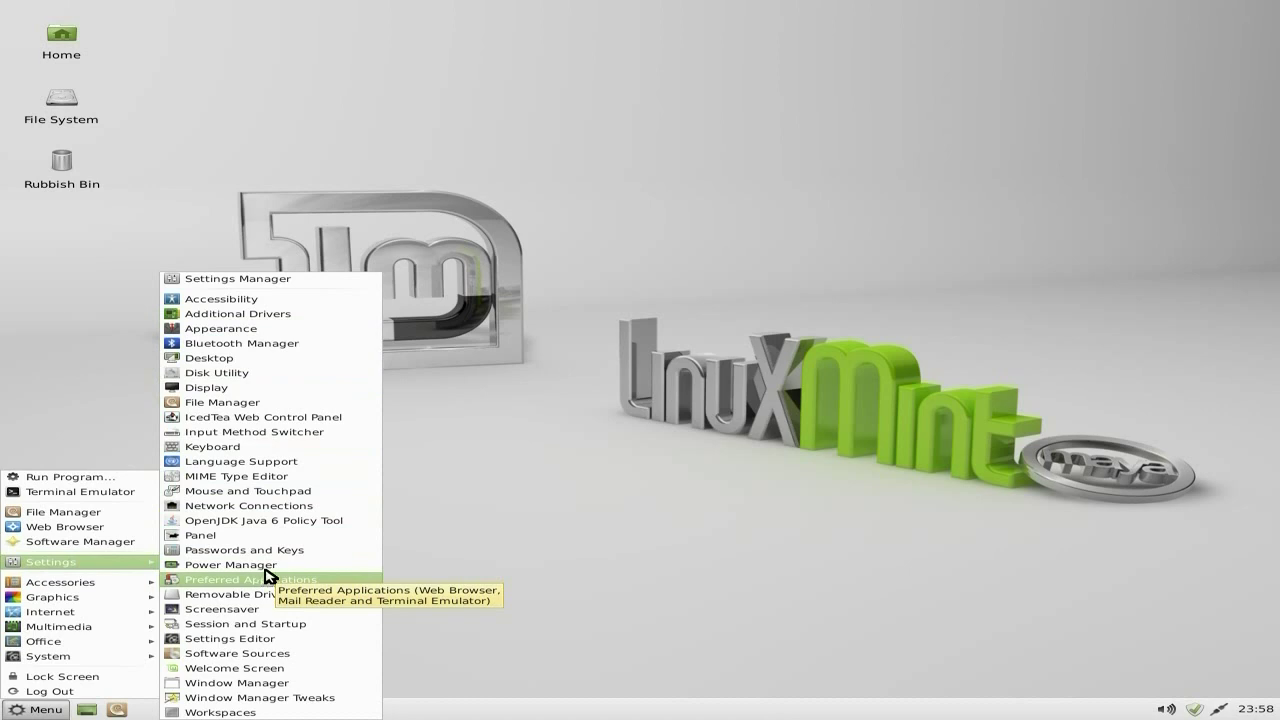
click(251, 284)
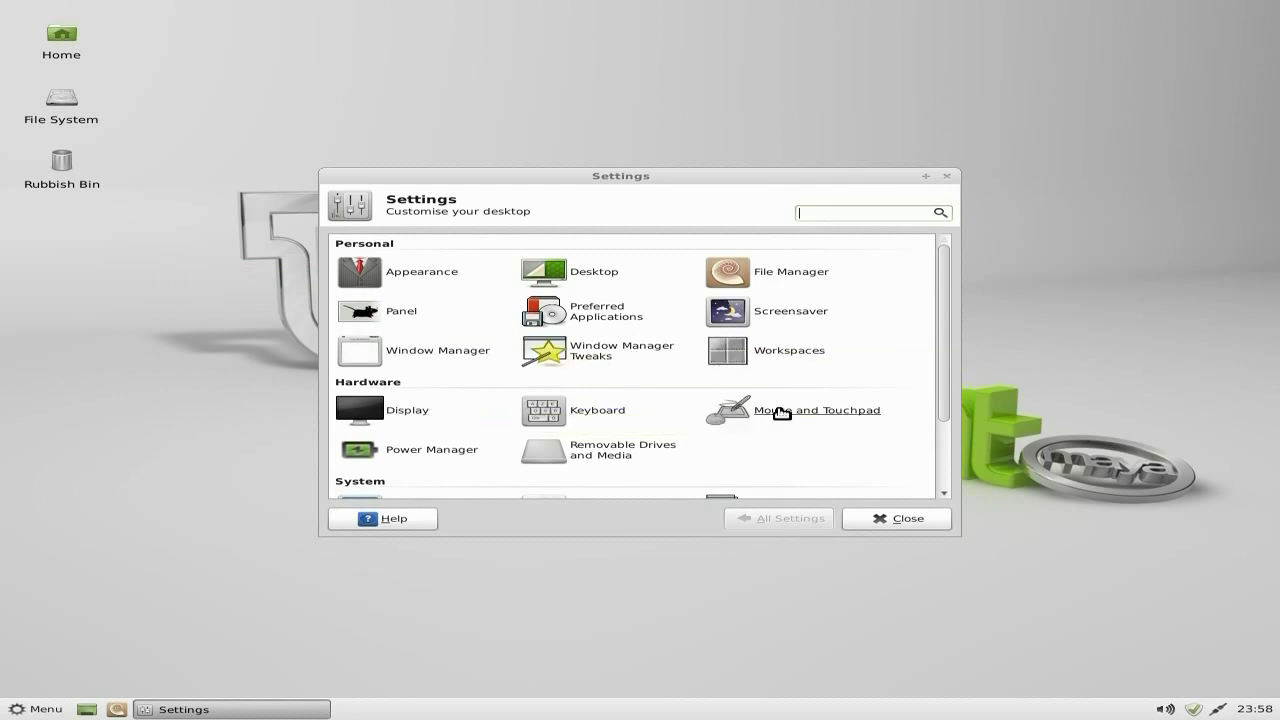
scroll(727, 450, down, 1)
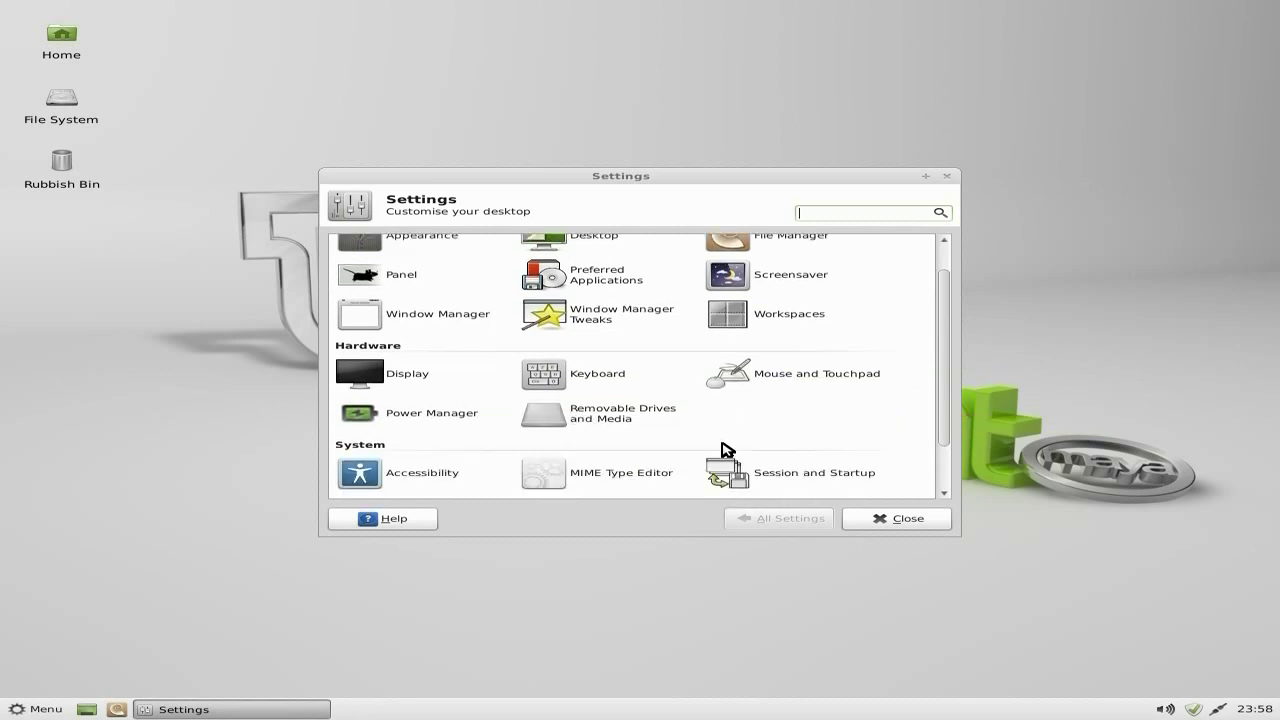
scroll(727, 450, down, 2)
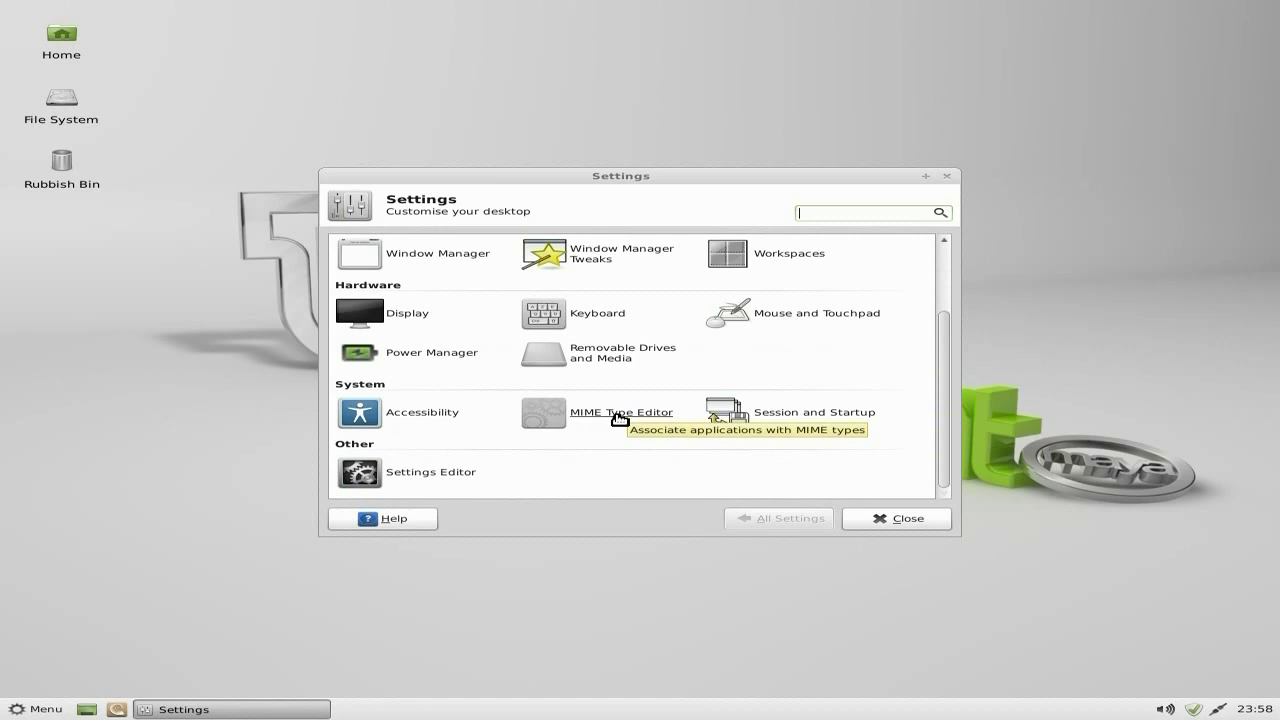
click(898, 520)
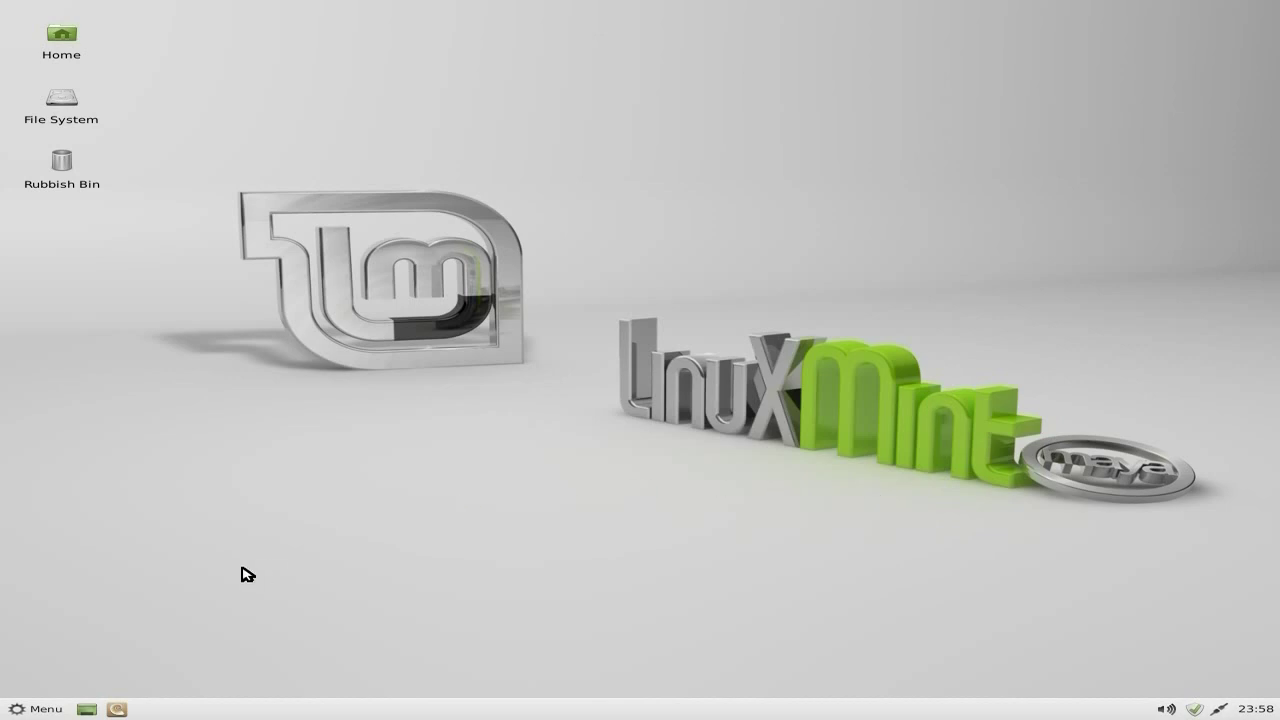
- Open the Task Manager from the accessories to check the running processes and resource use, and quit it
click(38, 710)
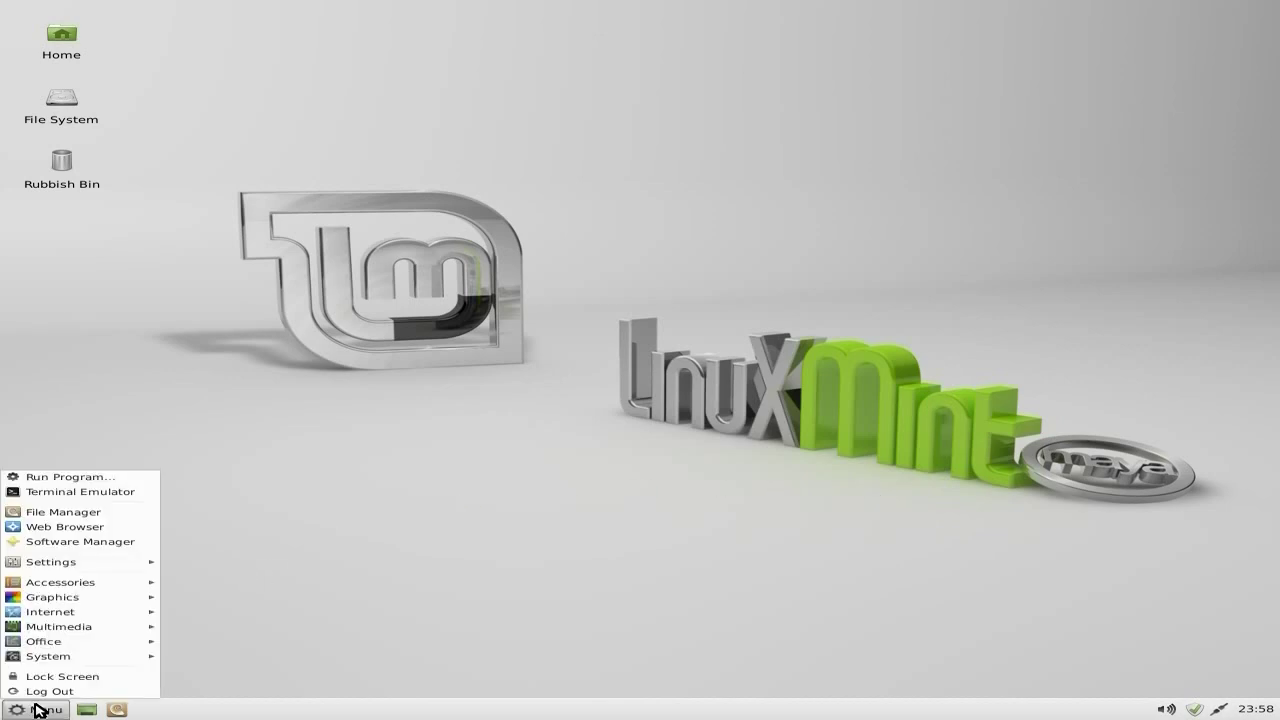
mouse_move(85, 589)
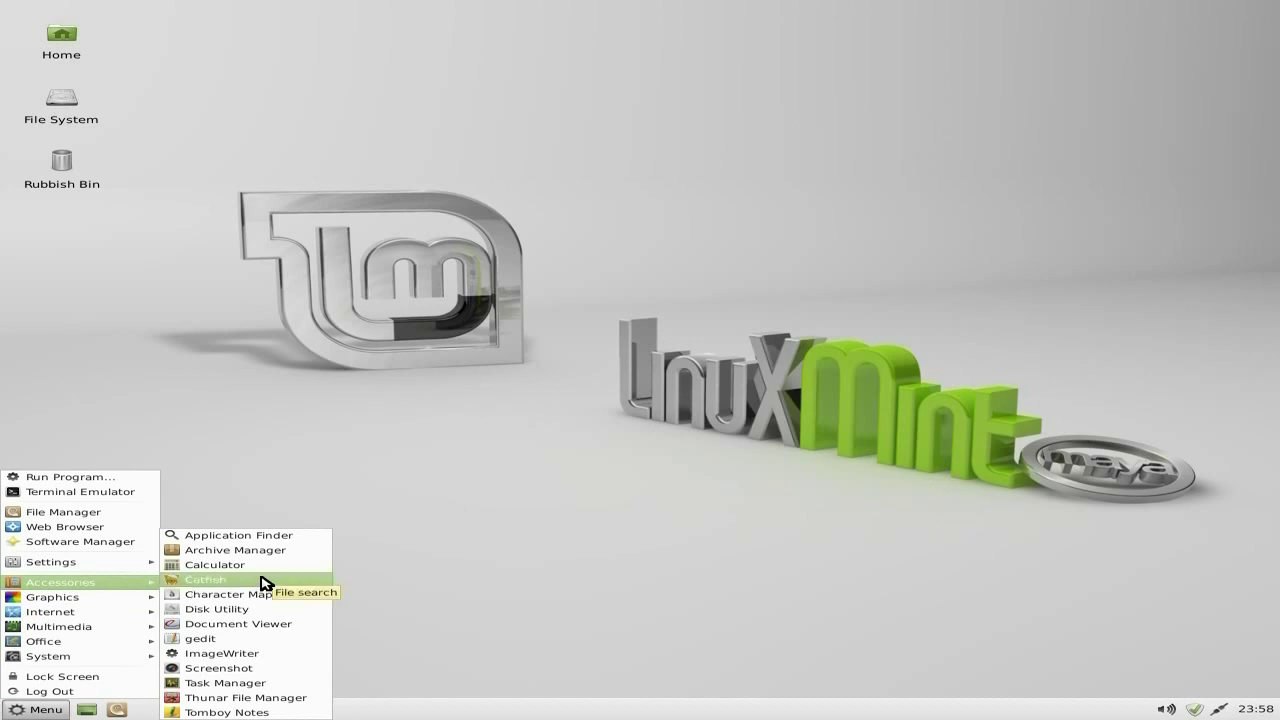
click(228, 684)
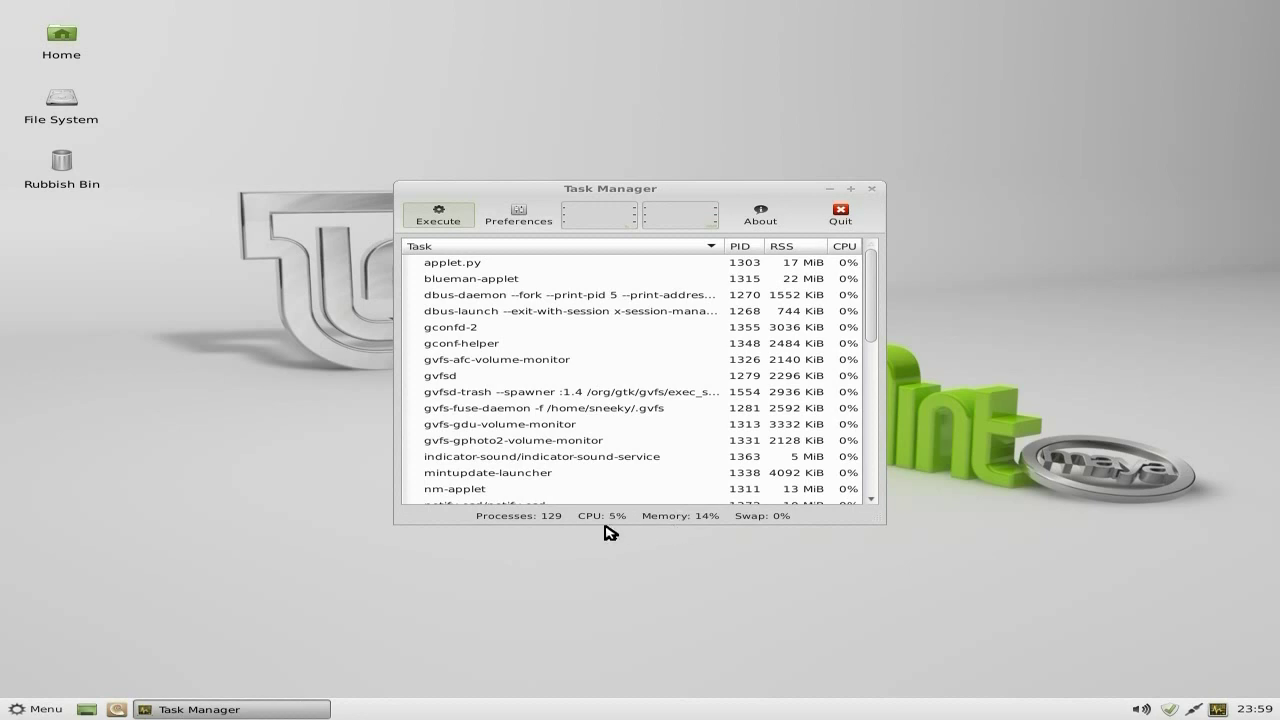
click(840, 218)
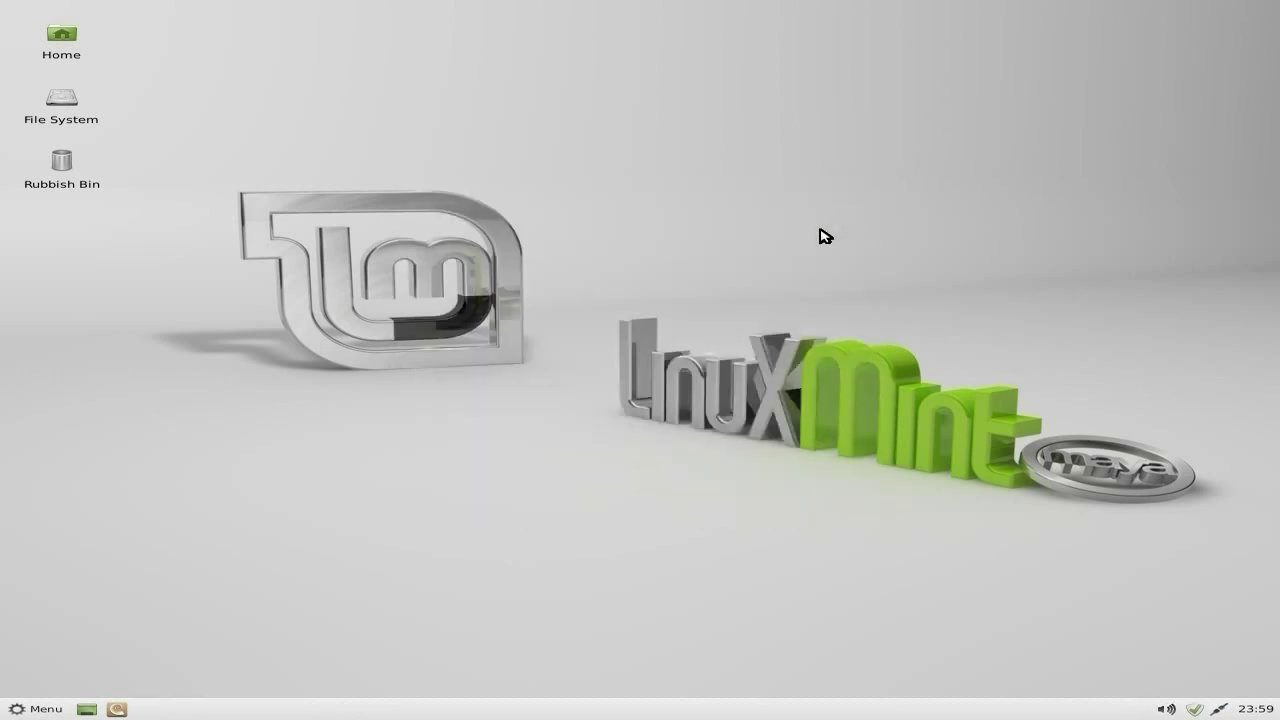
- Launch GIMP Image Editor from the graphics applications, view its windows, and close it
click(45, 709)
mouse_move(70, 598)
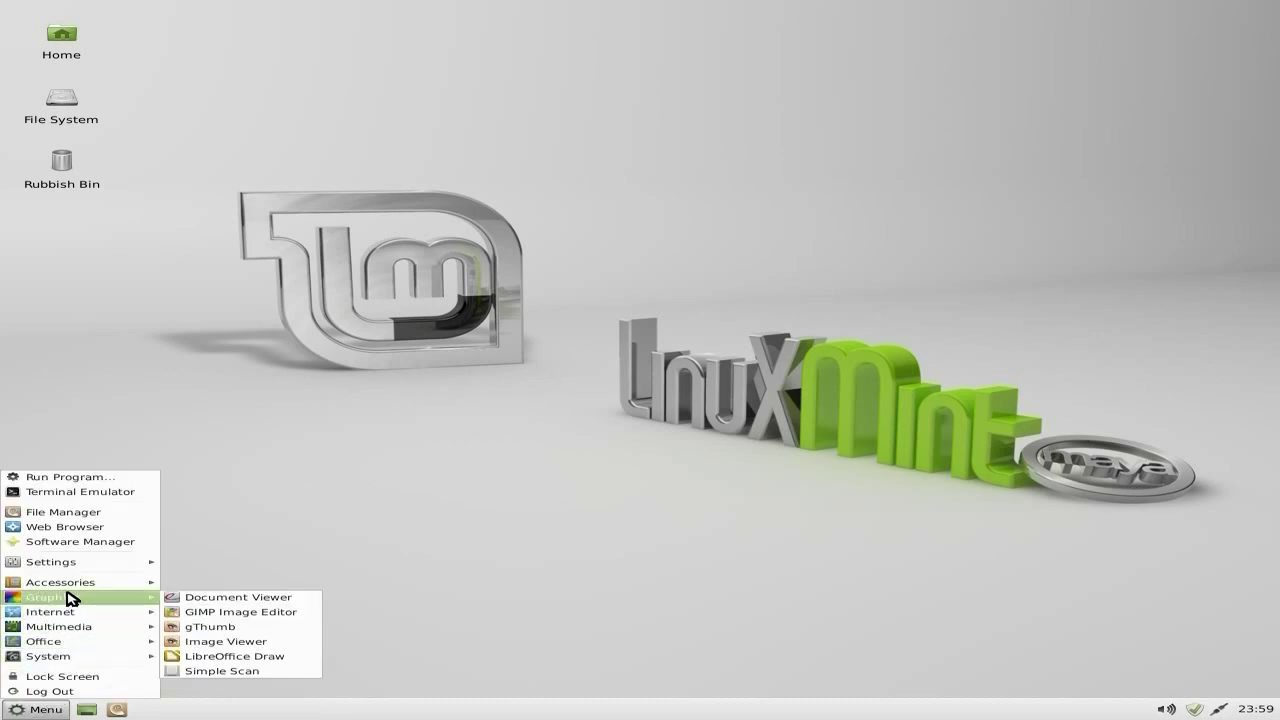
click(226, 612)
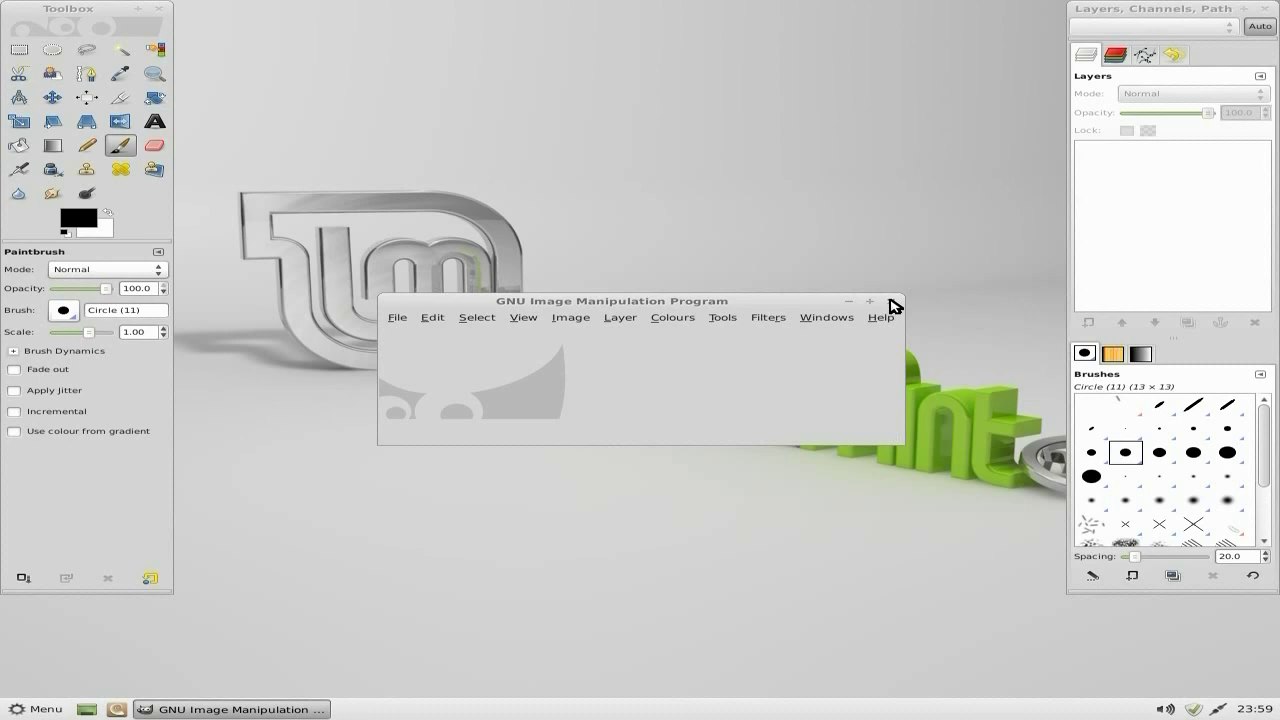
click(890, 300)
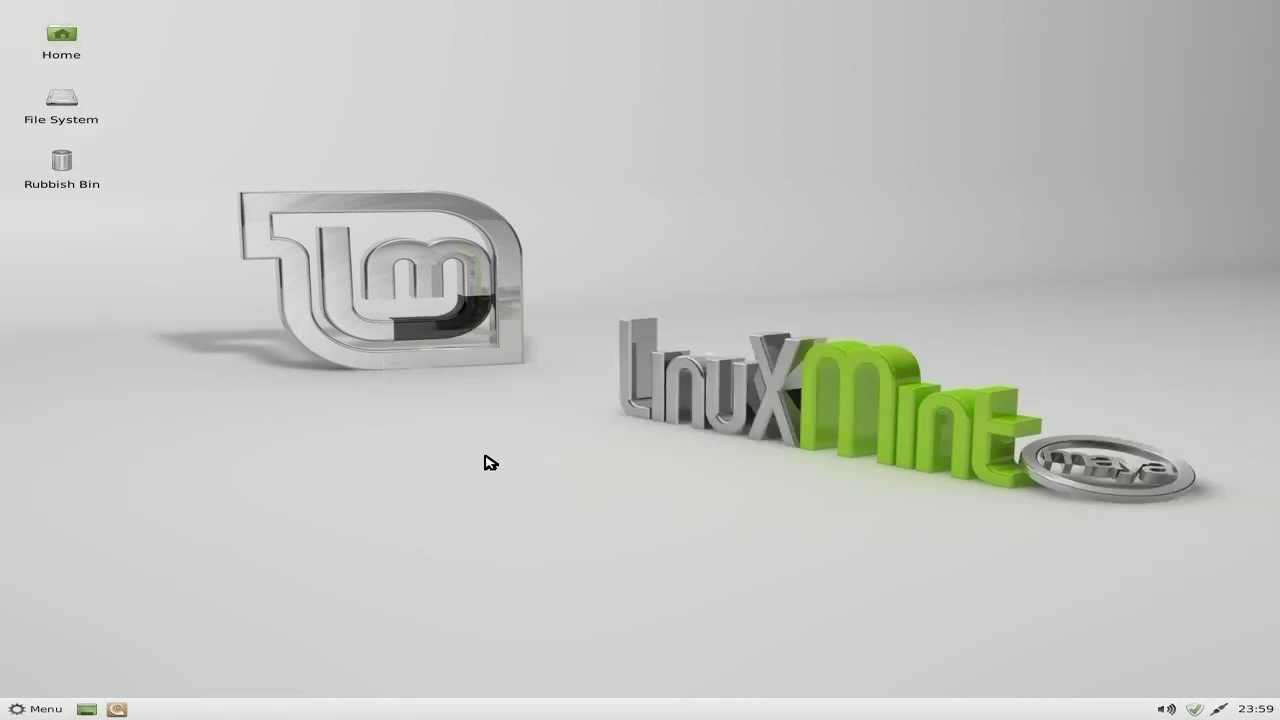
- Look over the Internet applications and launch Firefox Web Browser
click(36, 708)
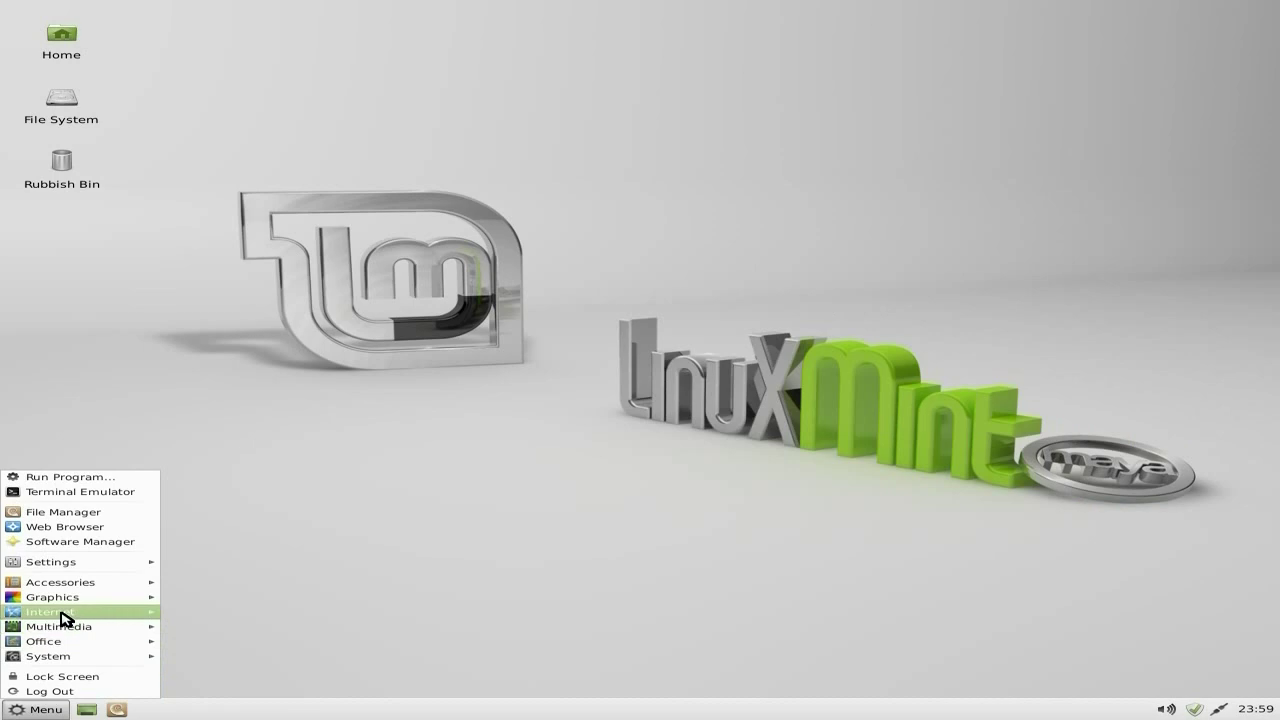
mouse_move(71, 601)
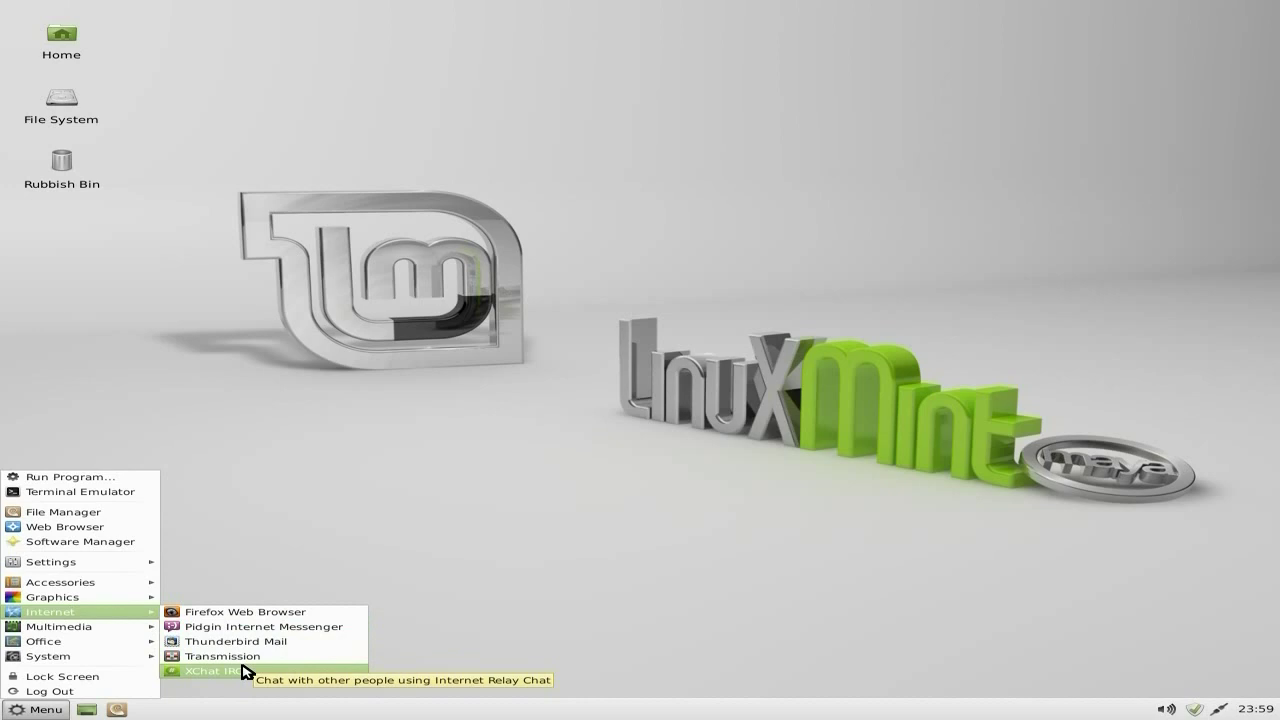
click(266, 613)
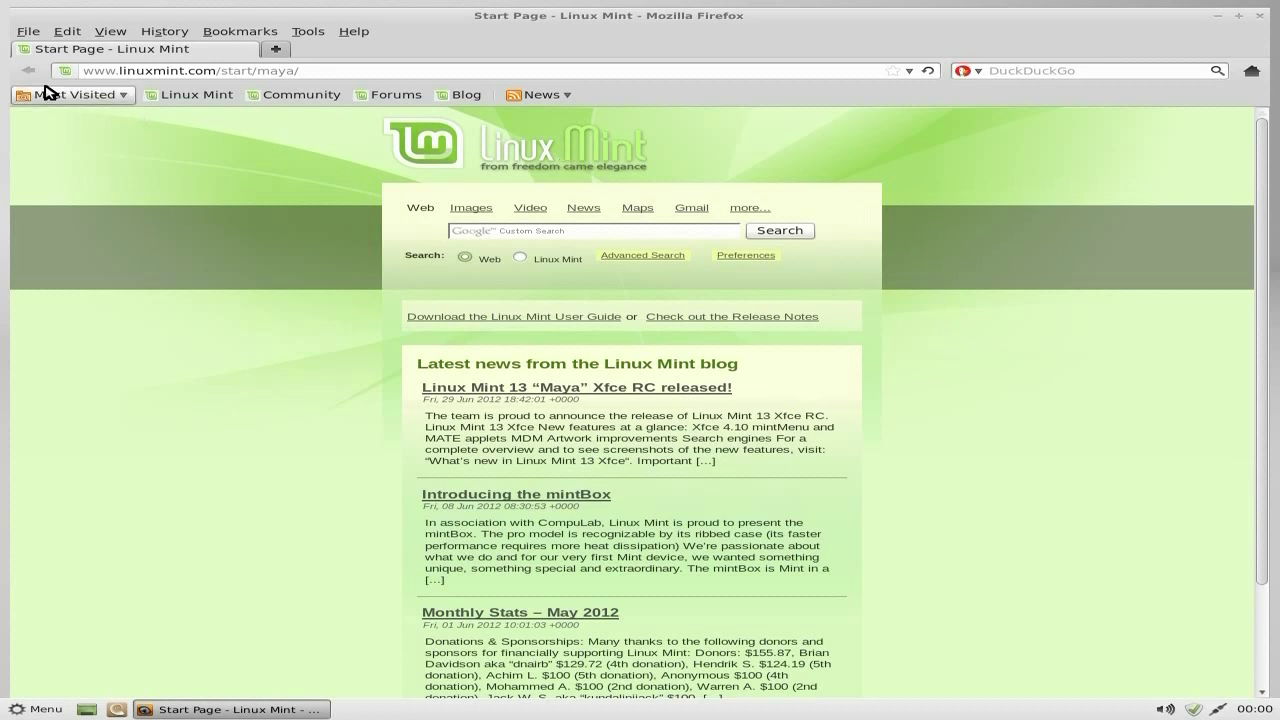
click(1238, 15)
click(969, 16)
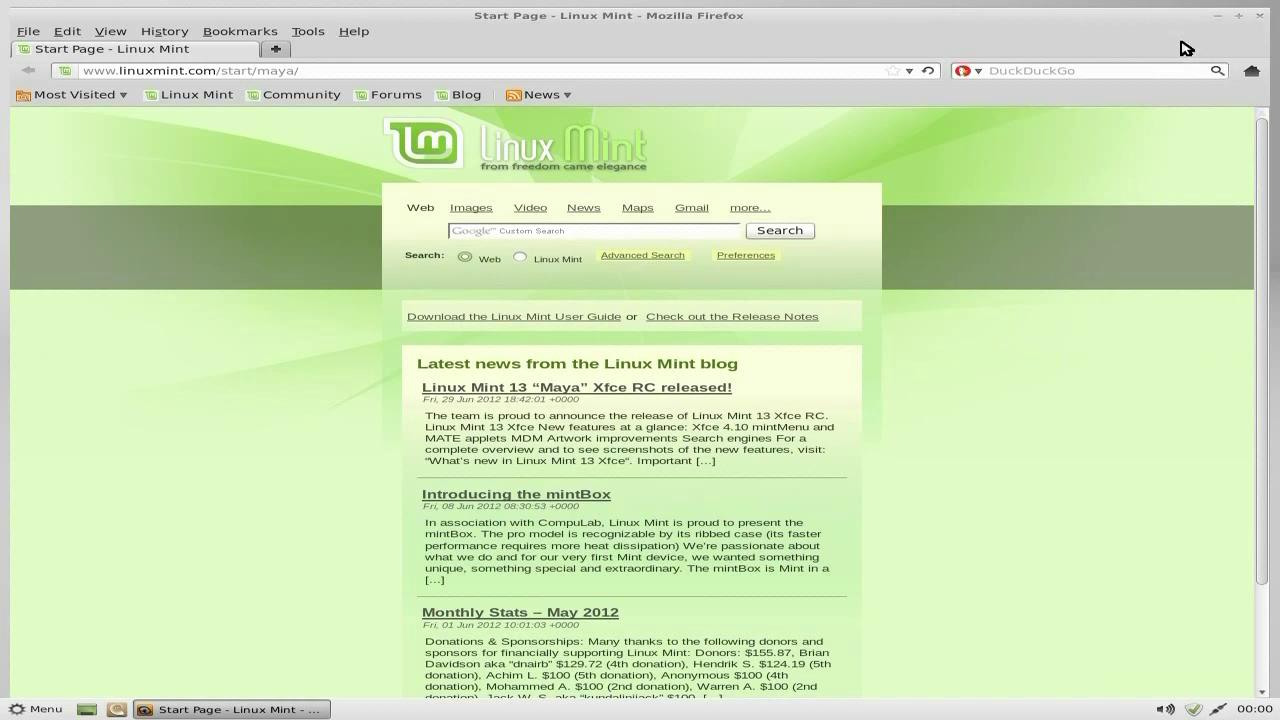
- Check the available search engines, search DuckDuckGo for youtube, and open the official YouTube site
click(978, 71)
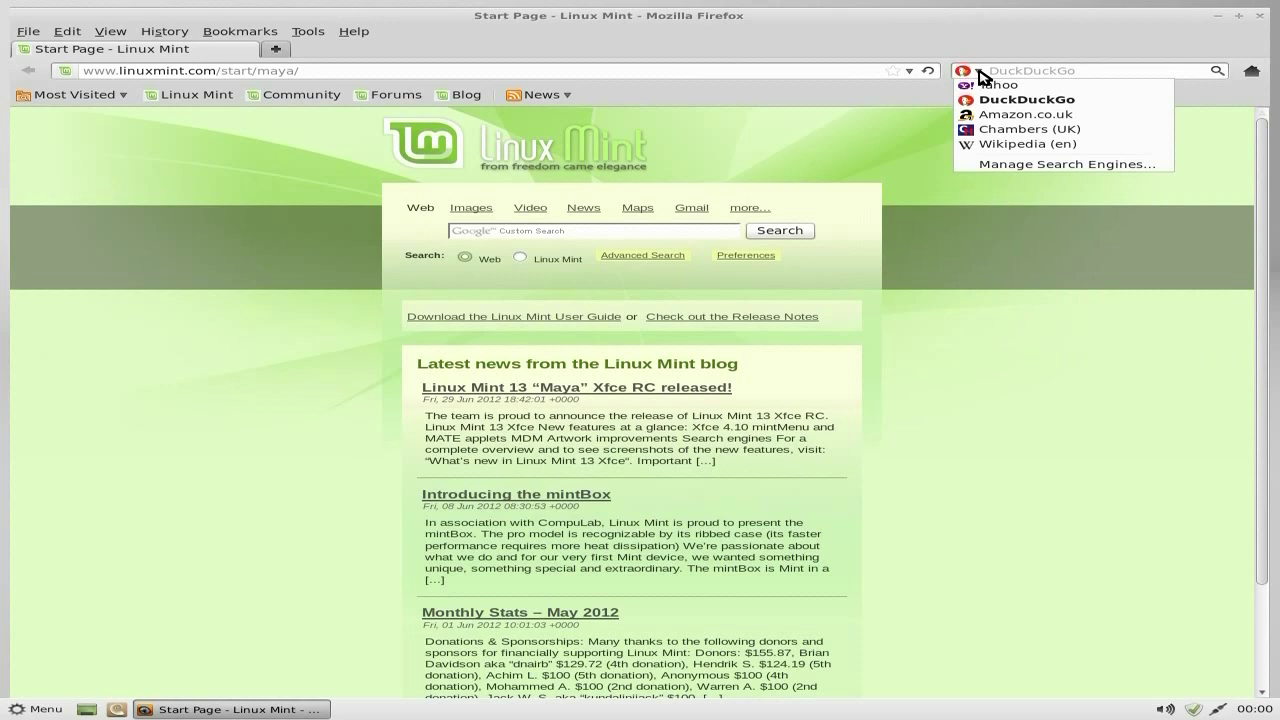
click(980, 71)
click(1010, 69)
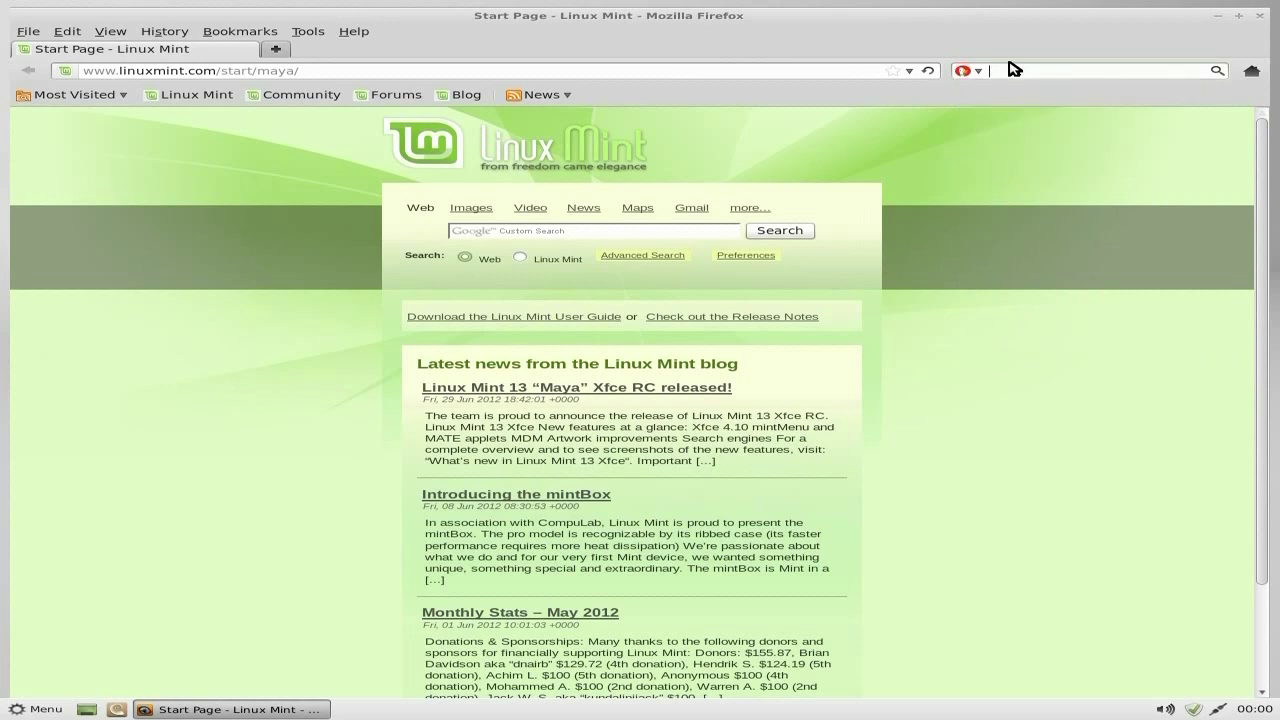
text(youtub)
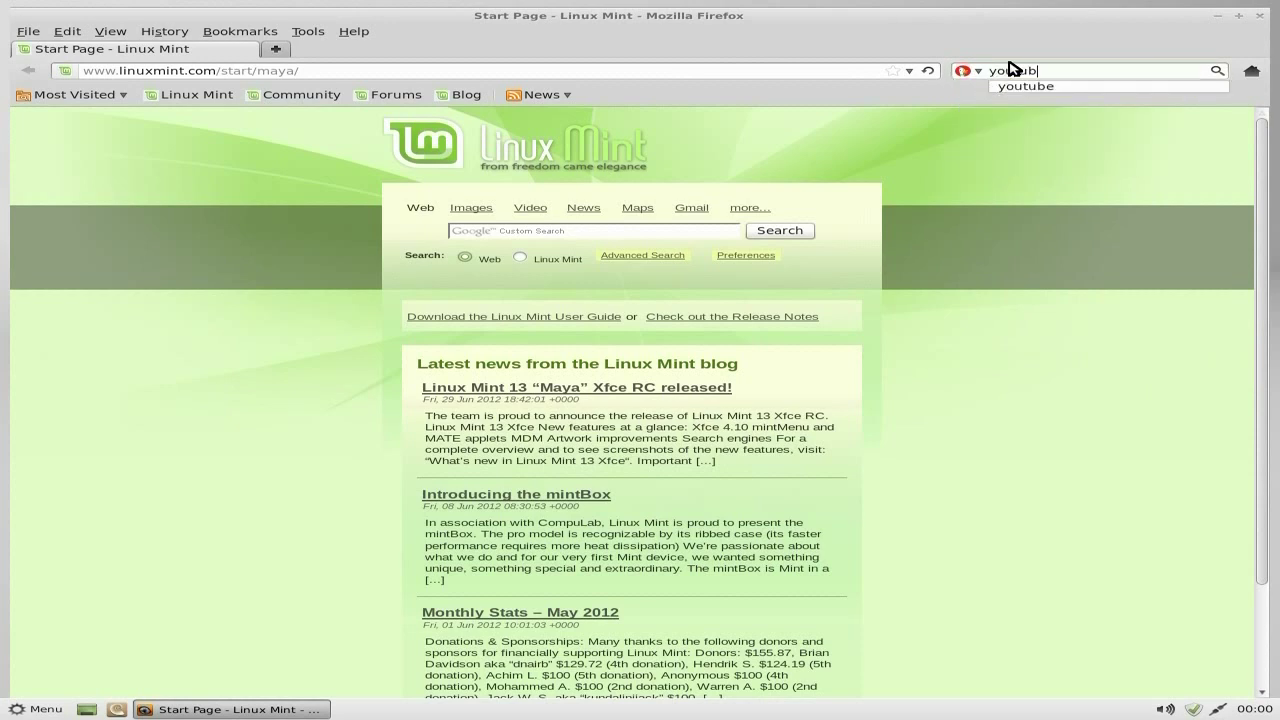
text(e)
key(Return)
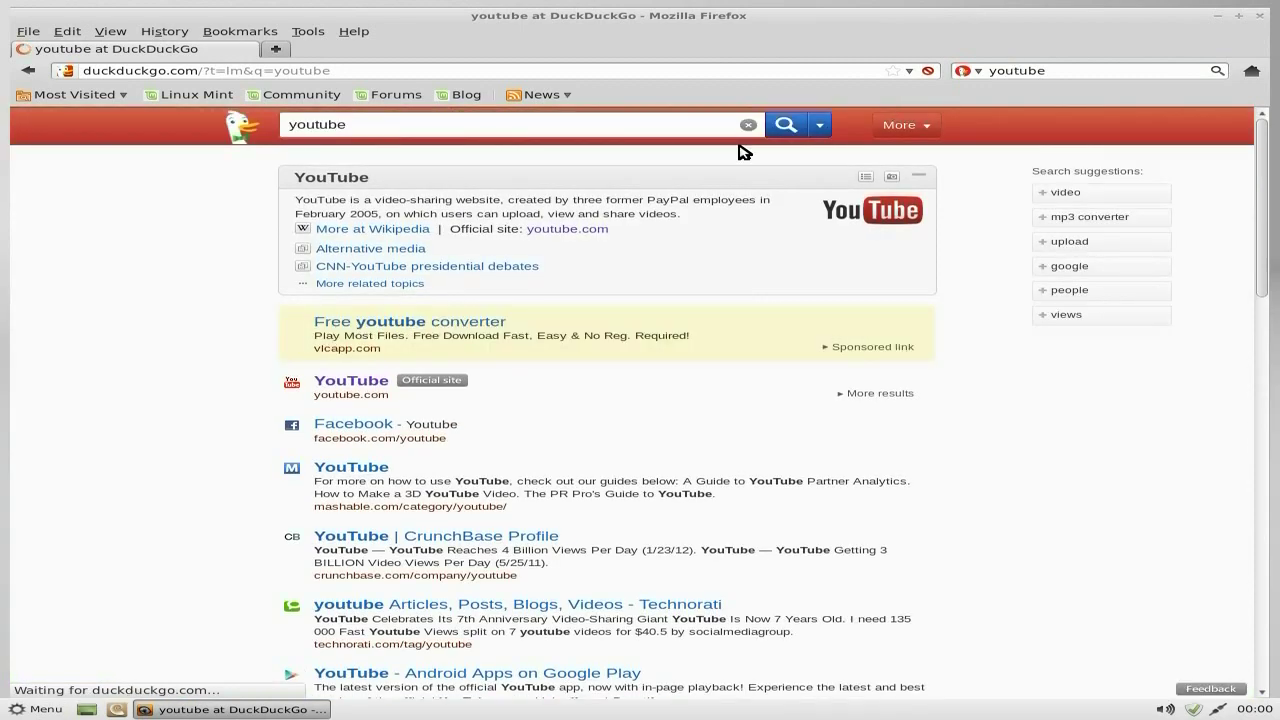
click(345, 381)
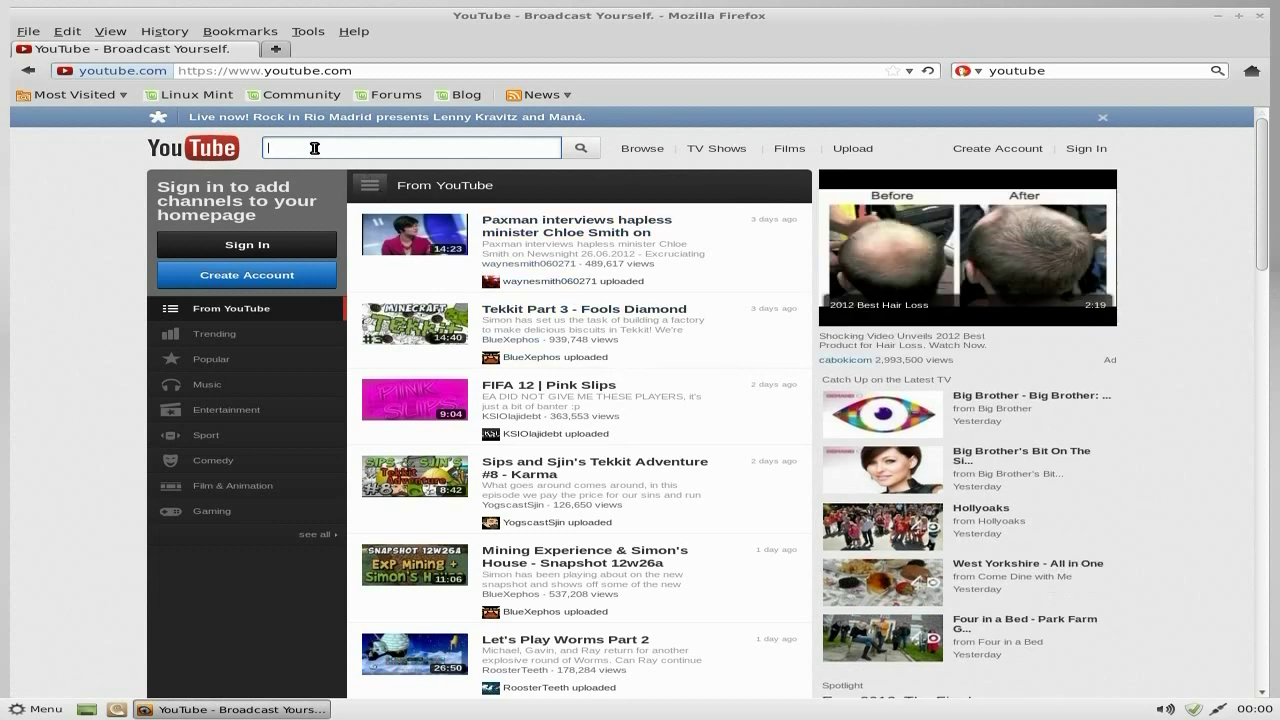
- Find the sneekylinux channel on YouTube, play its featured video about compiling in Macpup, and close Firefox
text(sneaky)
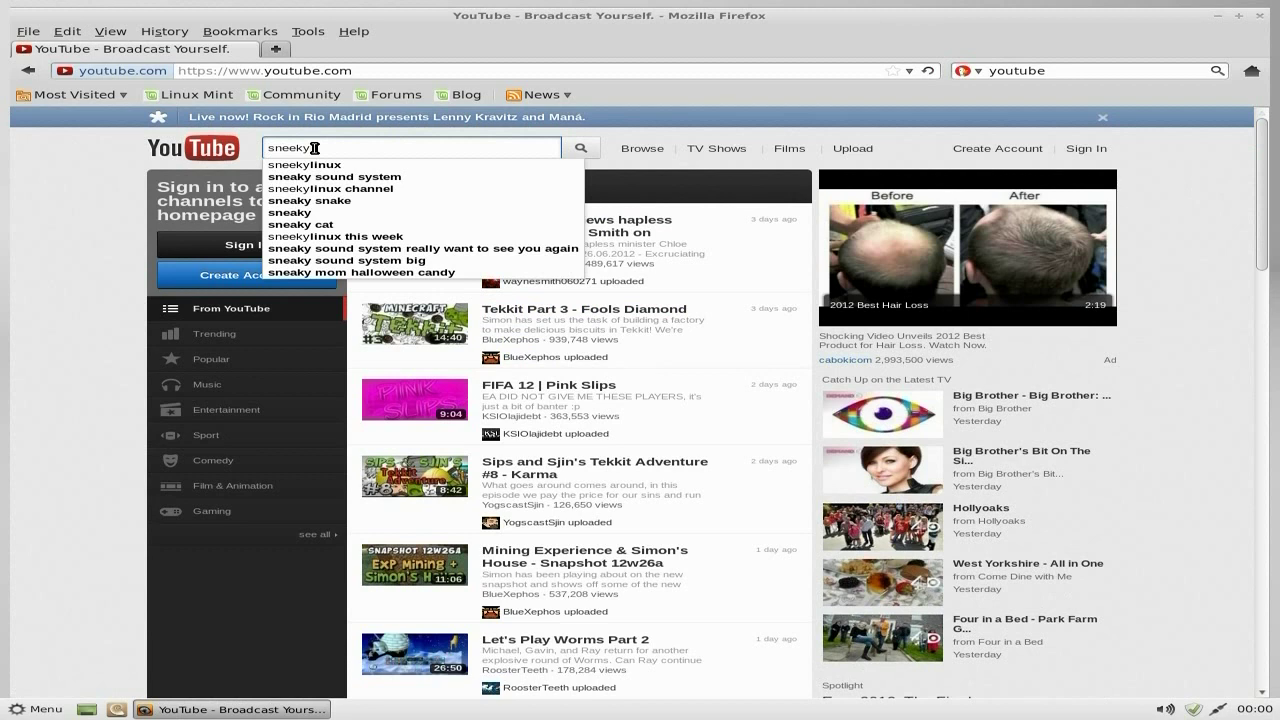
click(318, 165)
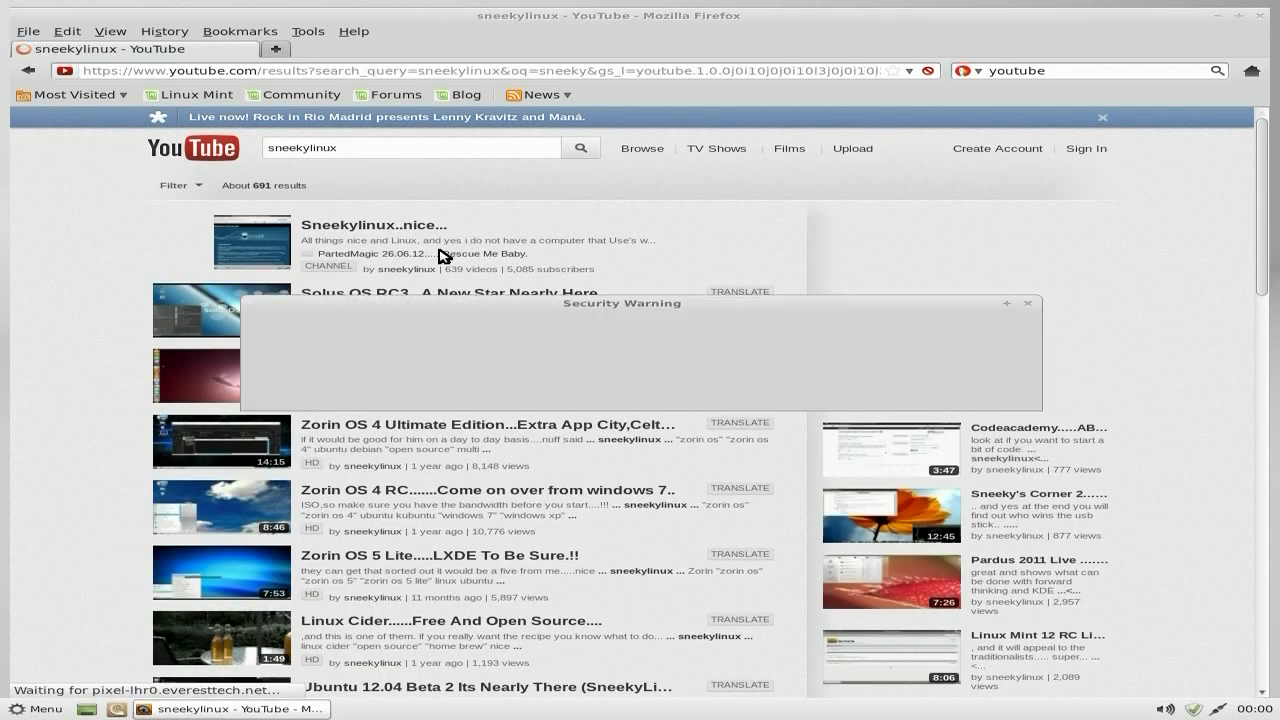
click(980, 390)
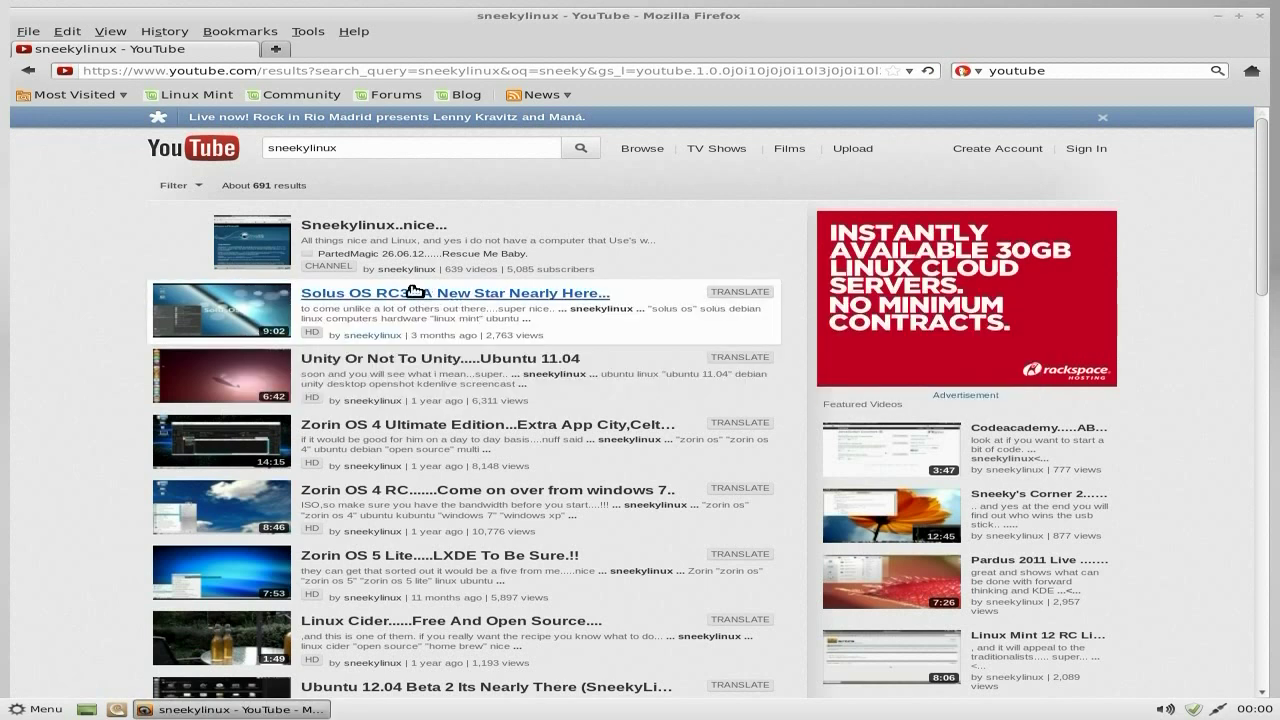
click(398, 270)
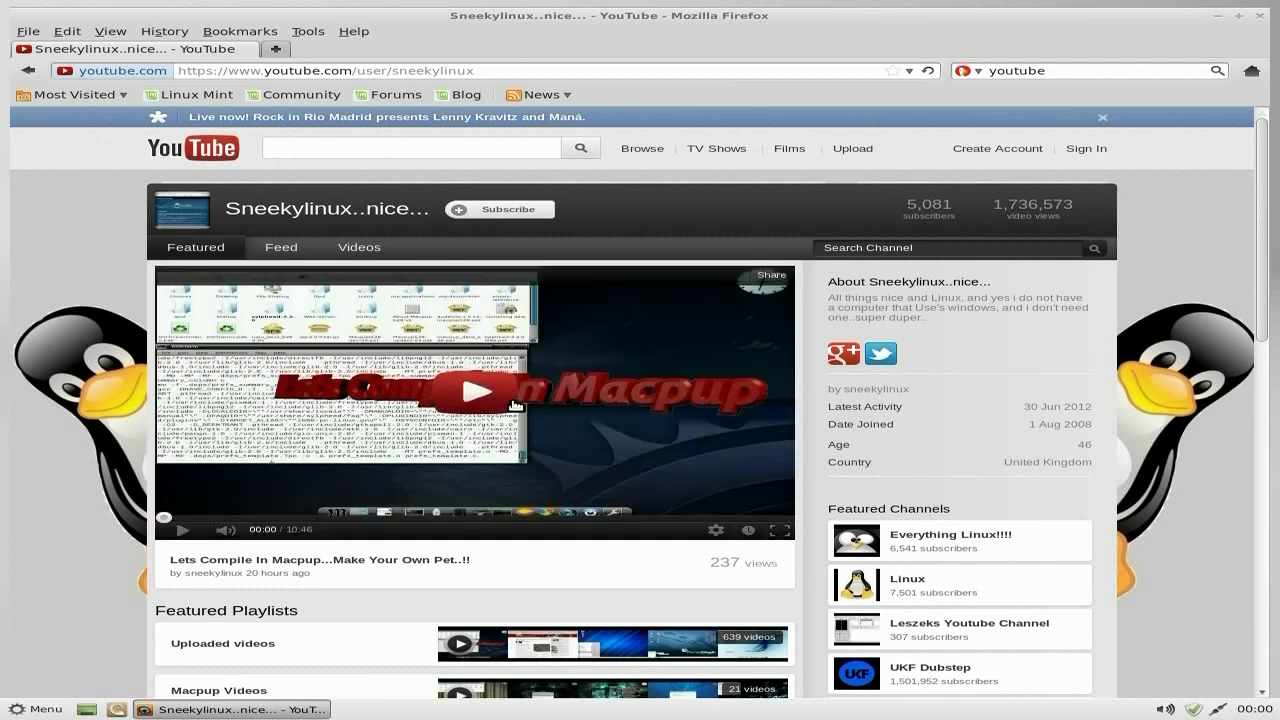
click(484, 395)
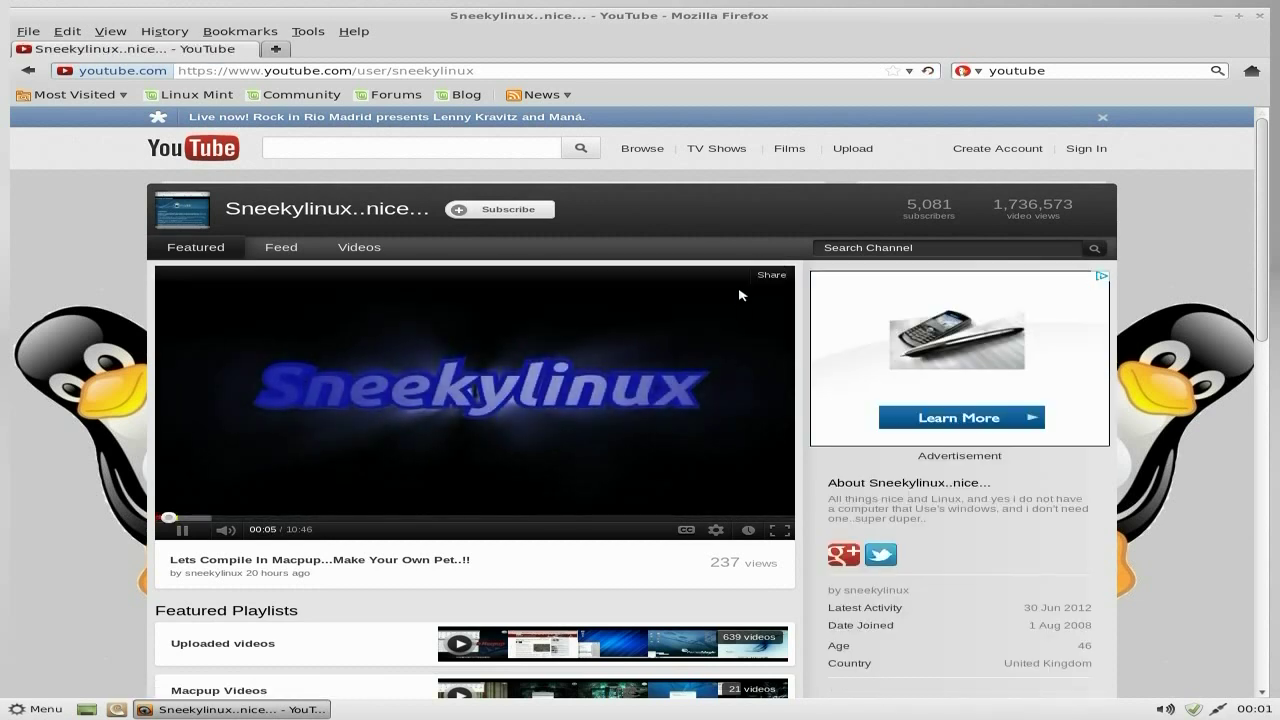
click(1259, 16)
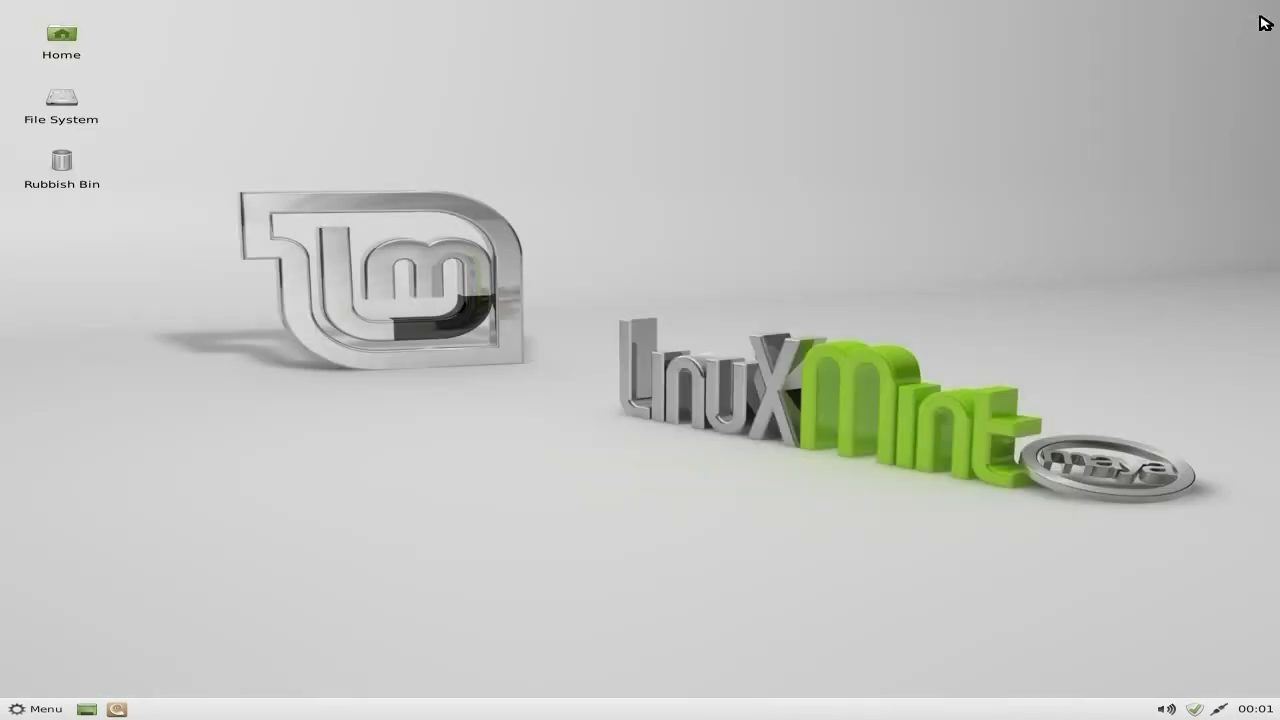
- Look over the Multimedia and System applications and launch the Software Manager
click(40, 708)
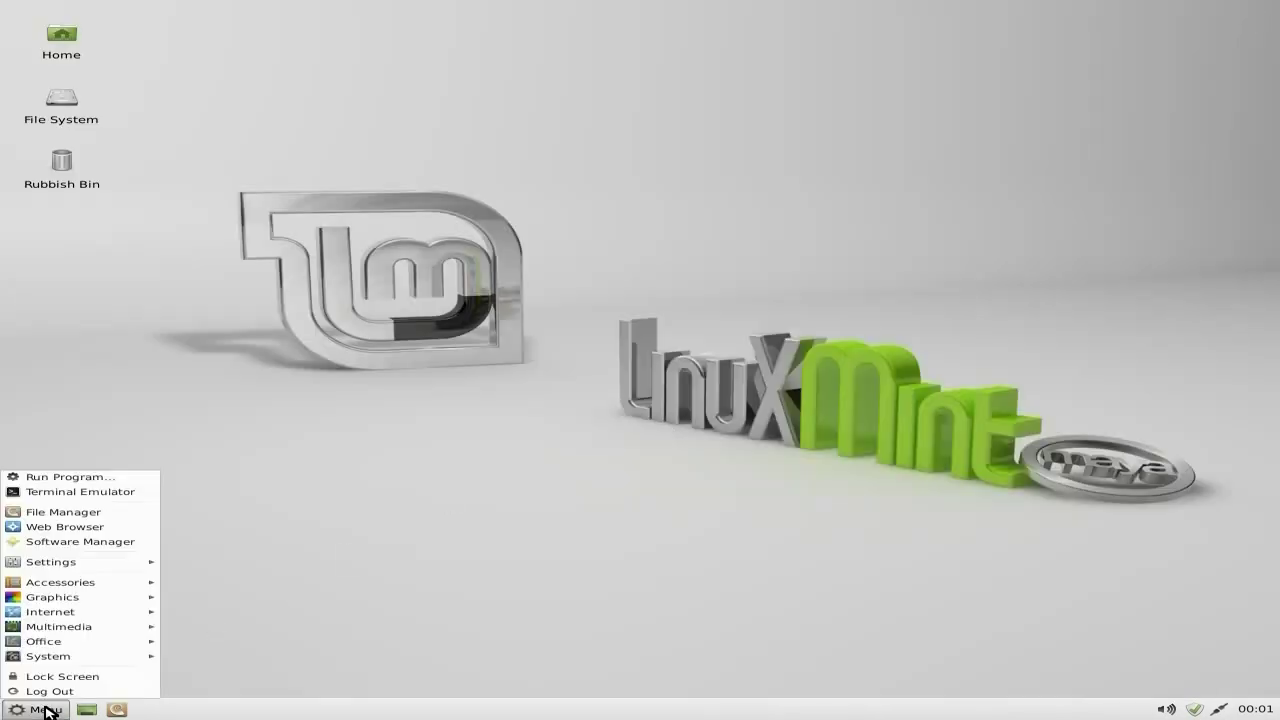
mouse_move(75, 628)
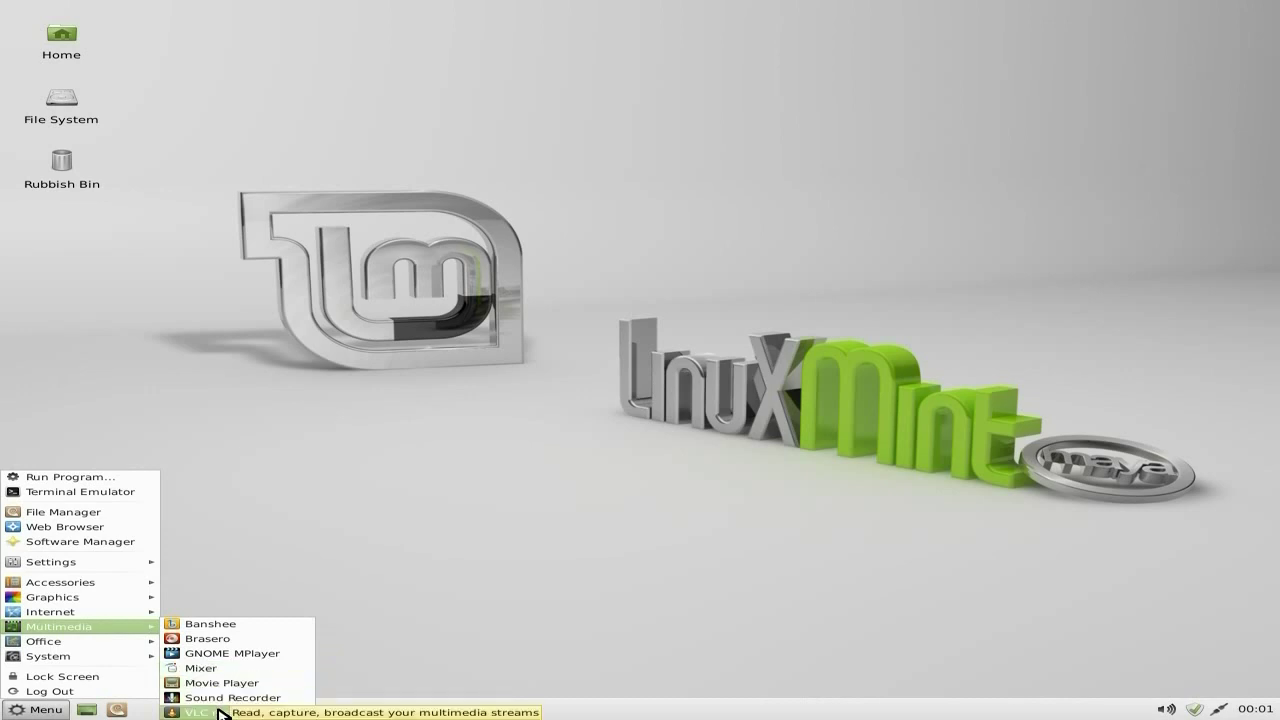
mouse_move(141, 647)
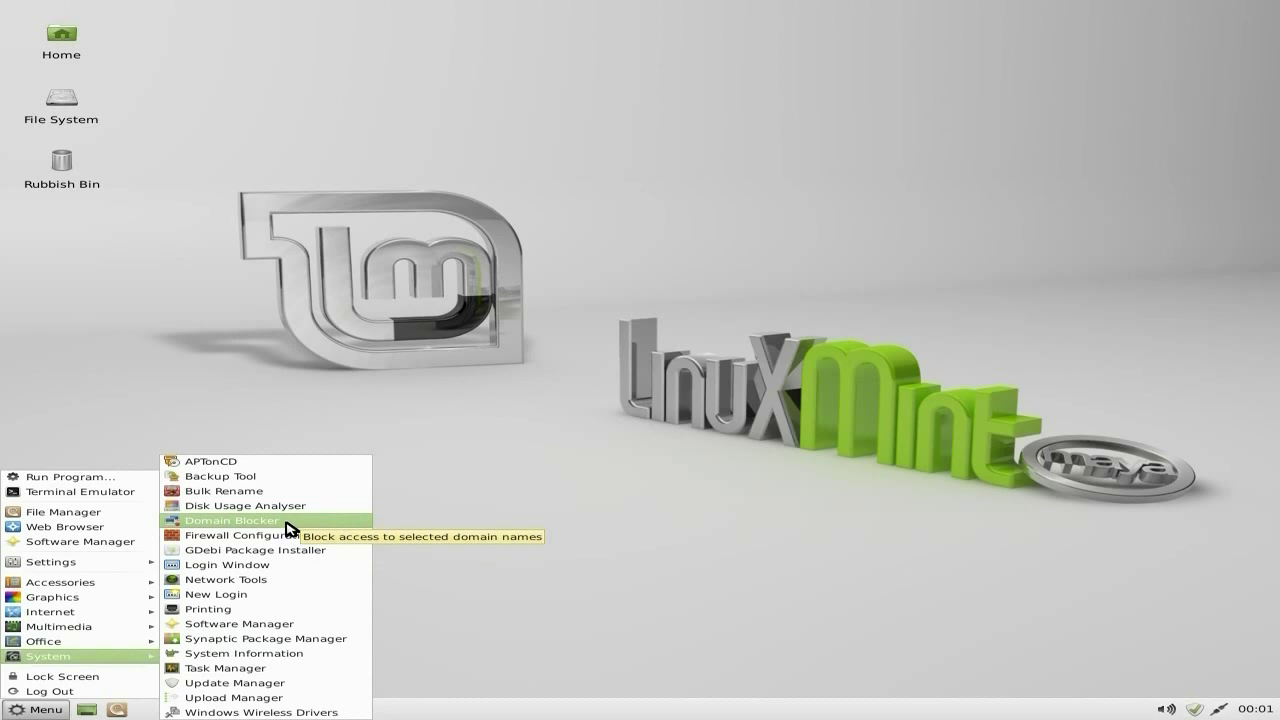
click(286, 623)
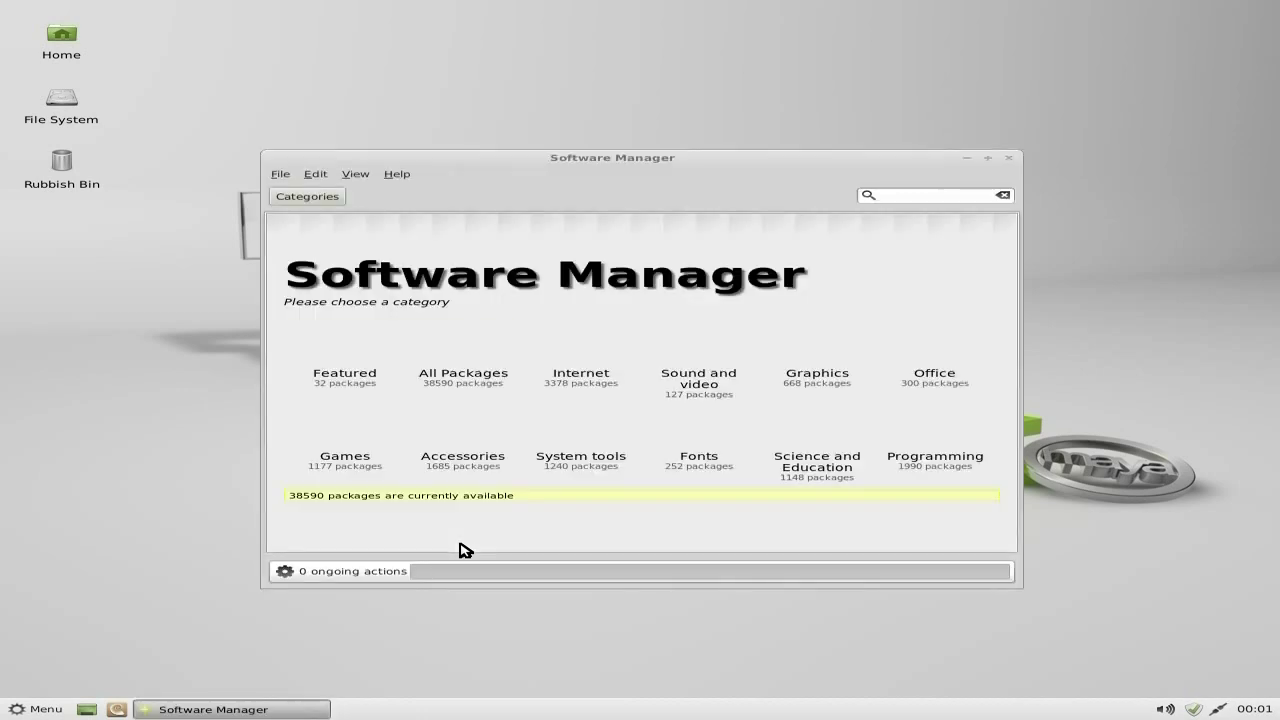
- Search the Software Manager for gimp, look through the full list of matching packages, and close it
click(893, 192)
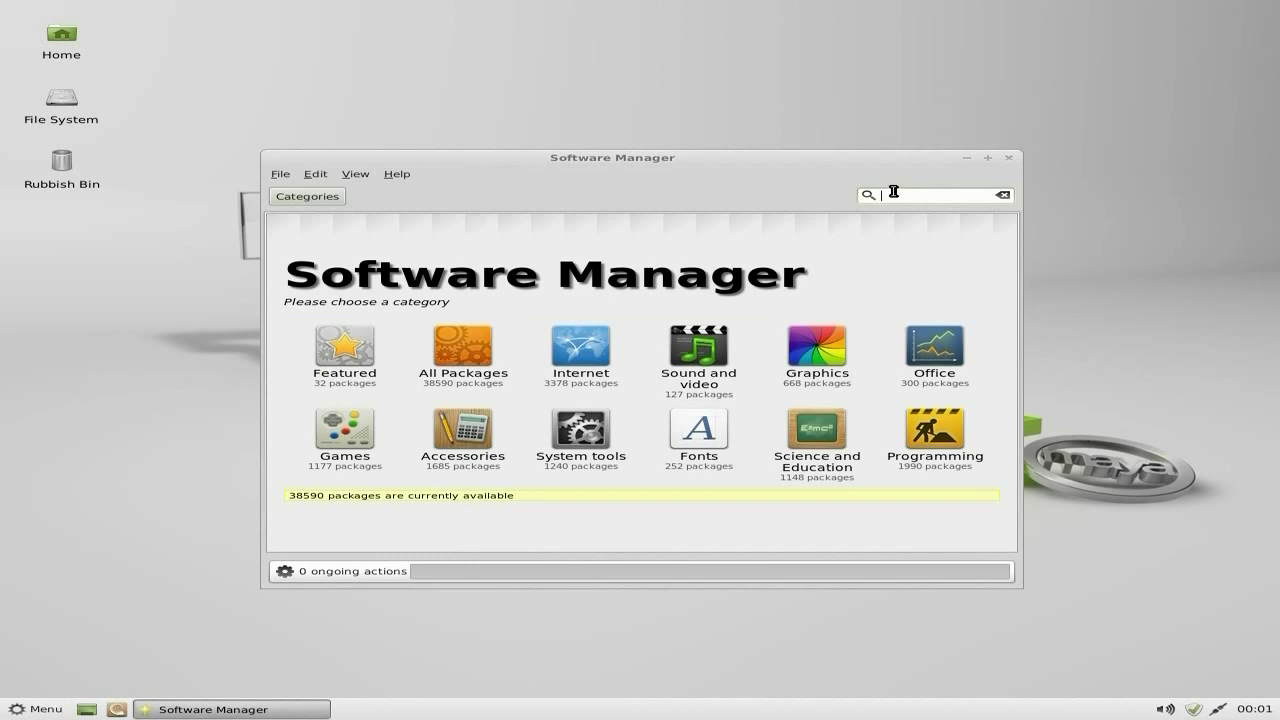
text(gimp)
key(Return)
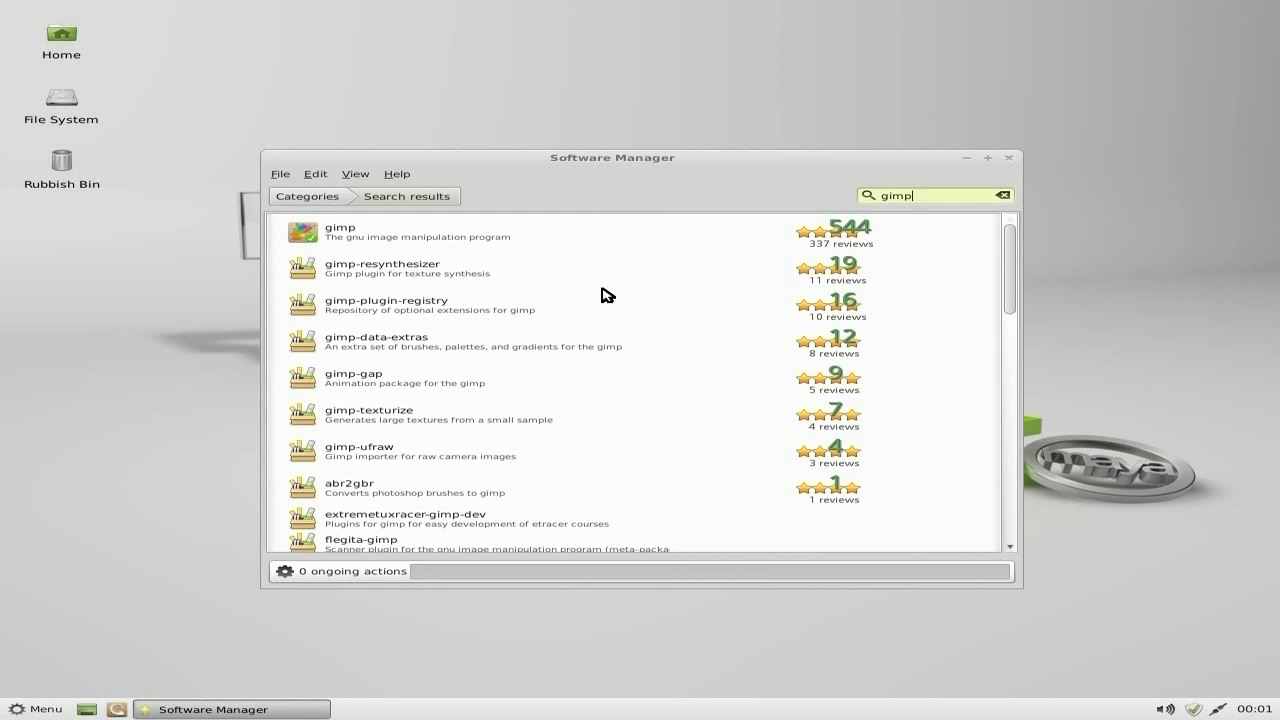
scroll(606, 295, down, 1)
scroll(606, 295, down, 1)
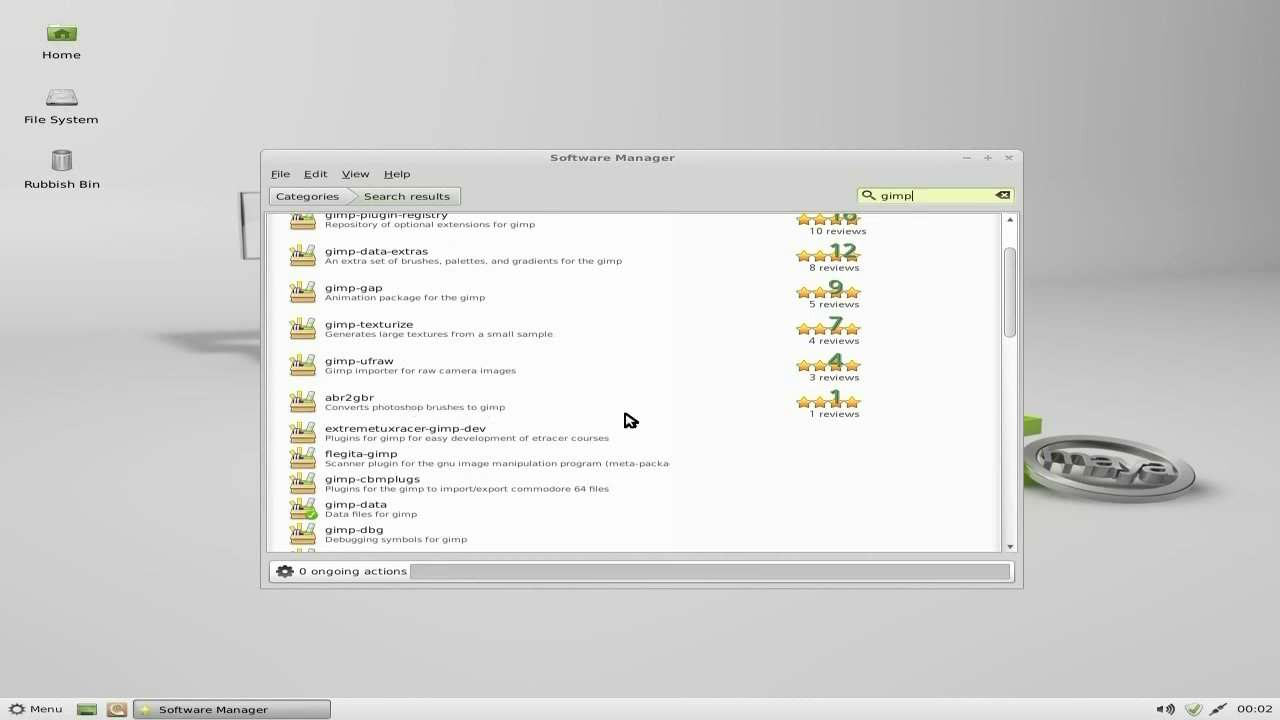
scroll(632, 421, down, 3)
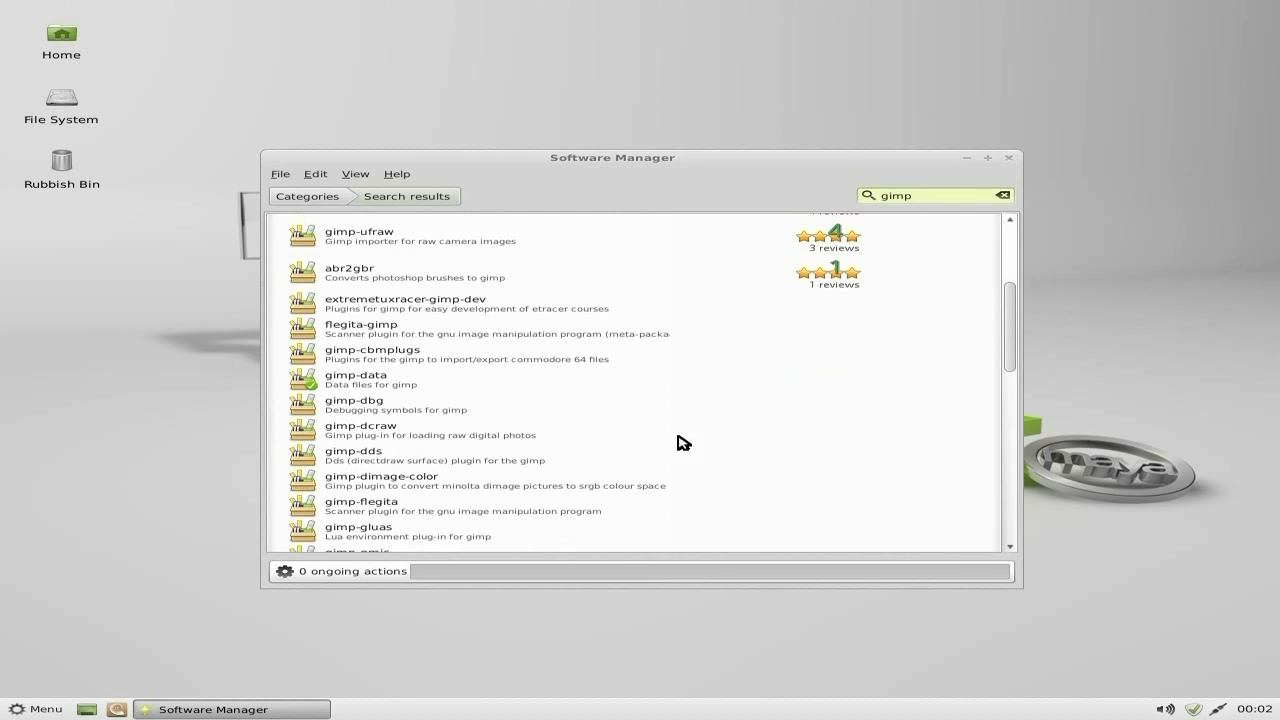
scroll(680, 440, down, 6)
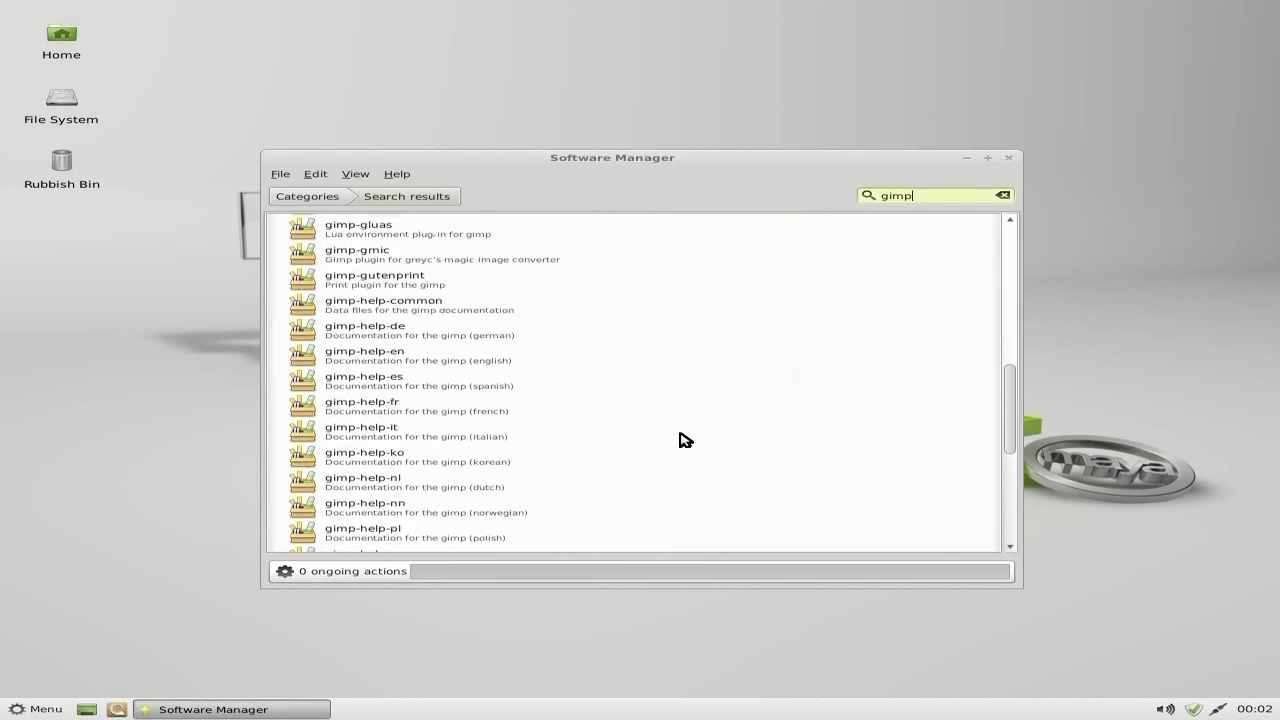
scroll(682, 440, down, 7)
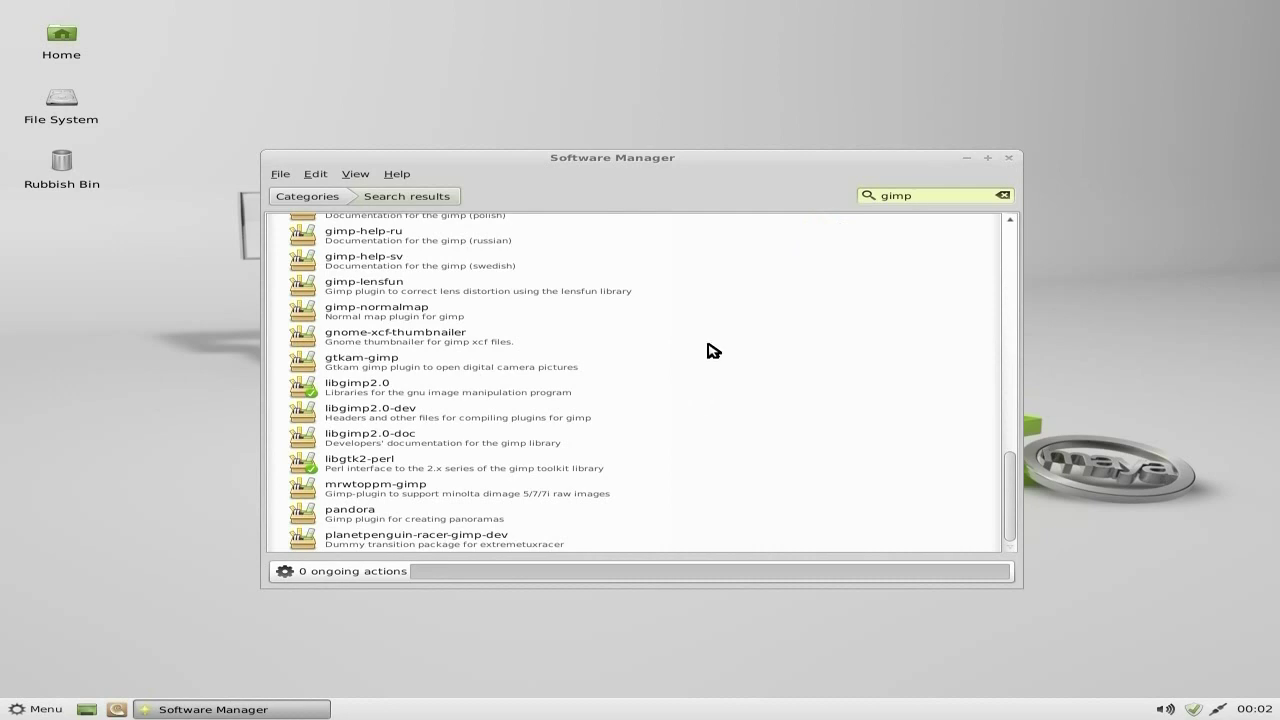
click(1010, 158)
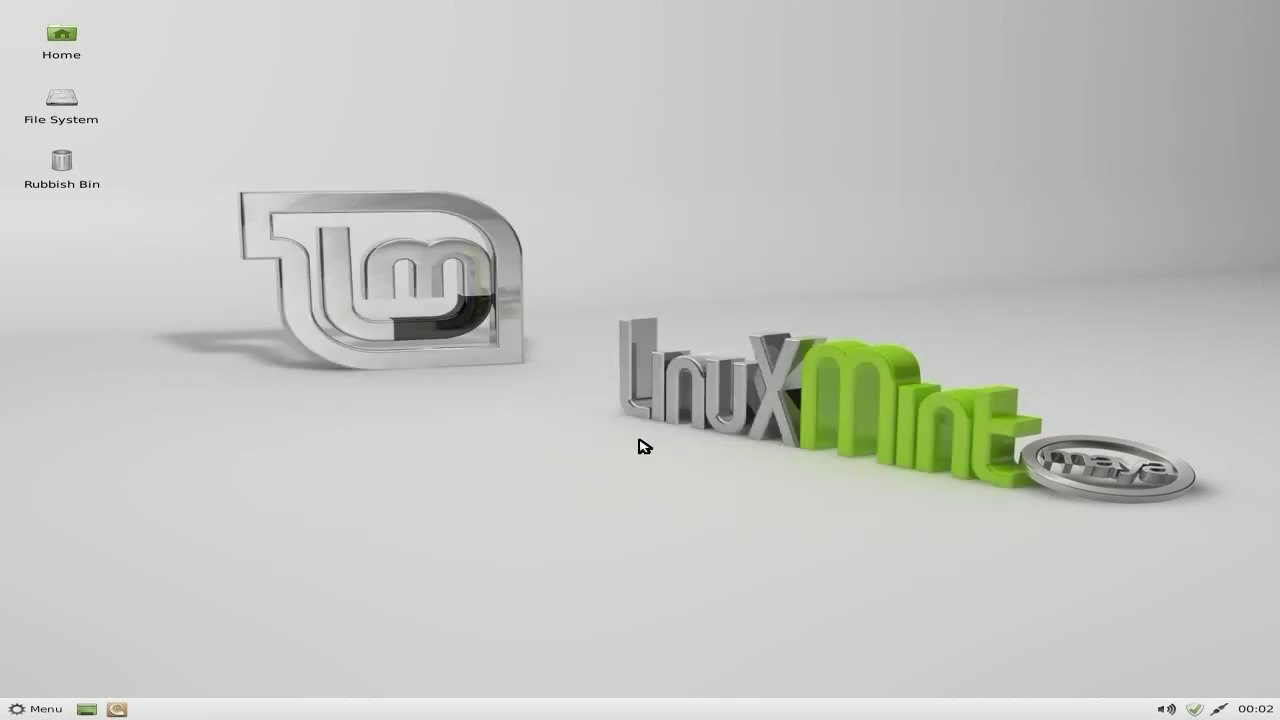
- Review the remaining application menu entries, including Lock Screen, and dismiss the menu
click(36, 708)
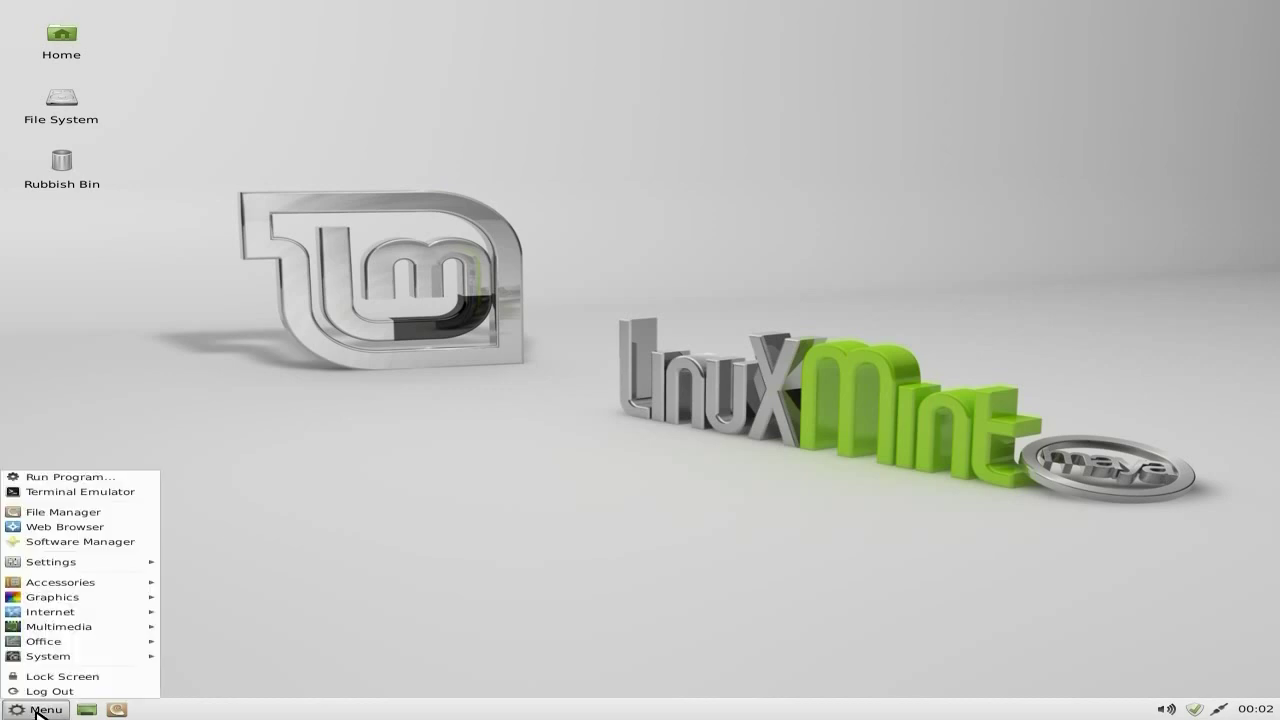
mouse_move(62, 664)
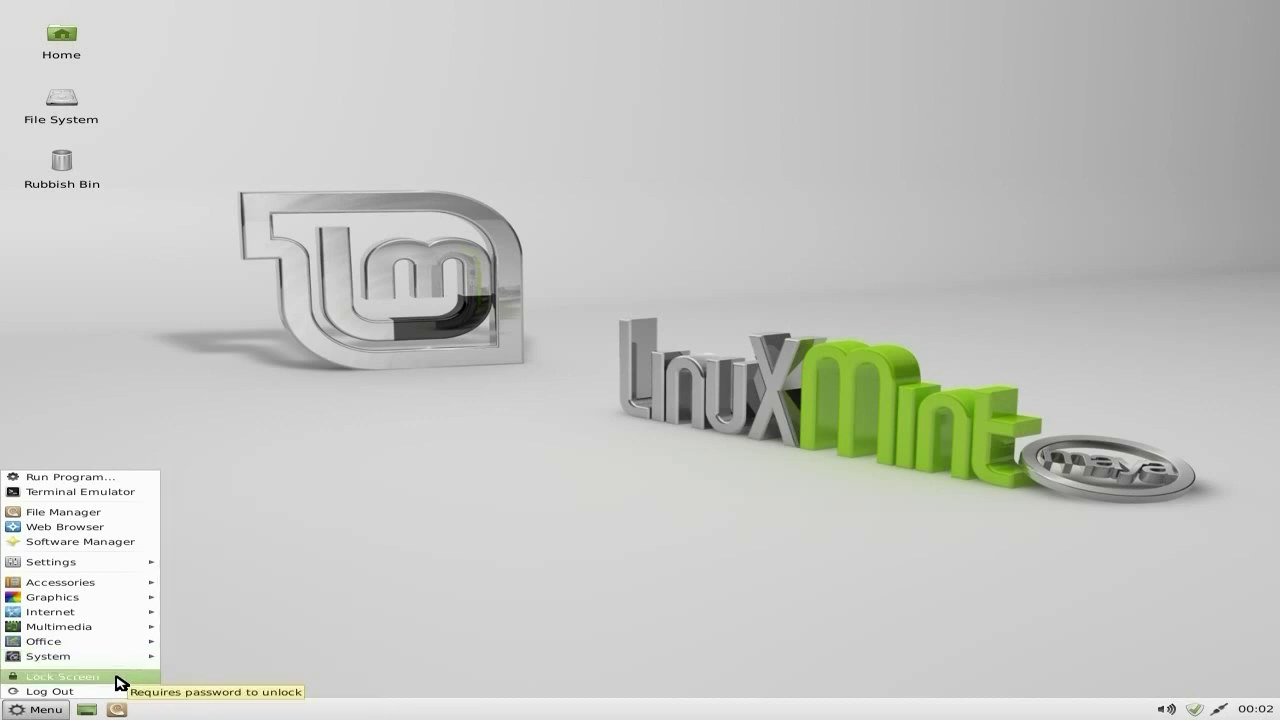
click(505, 393)
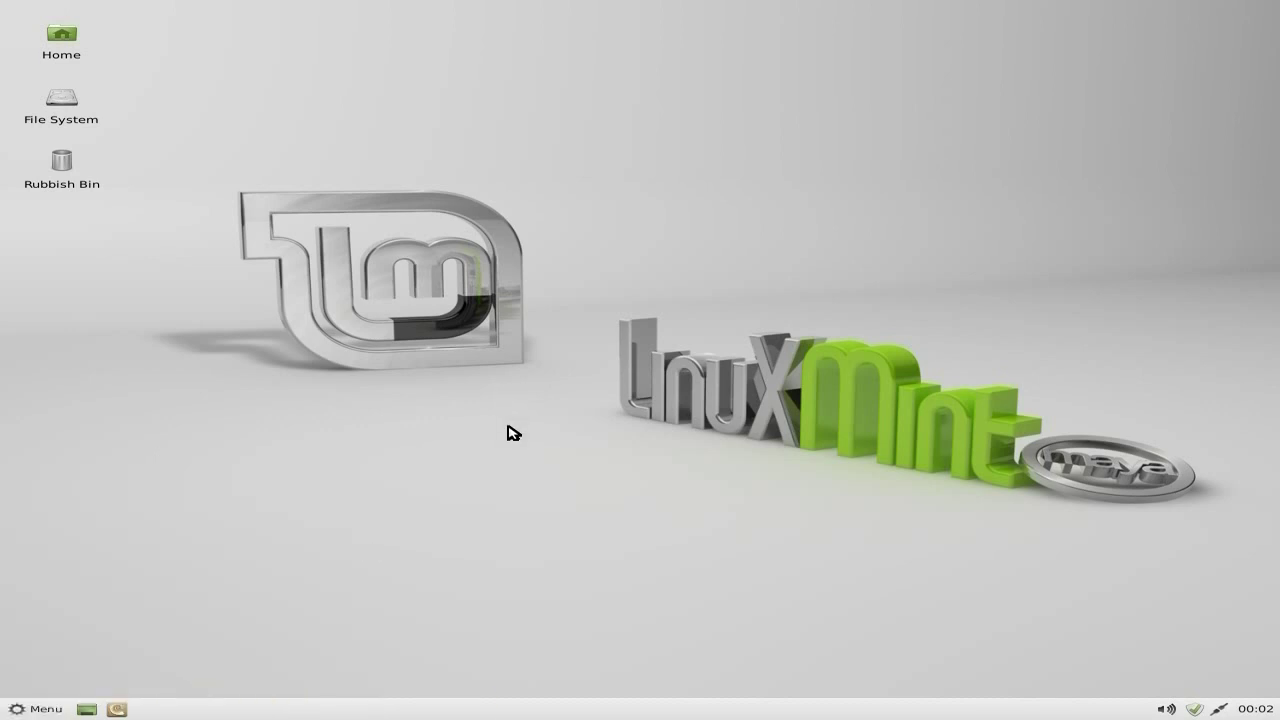